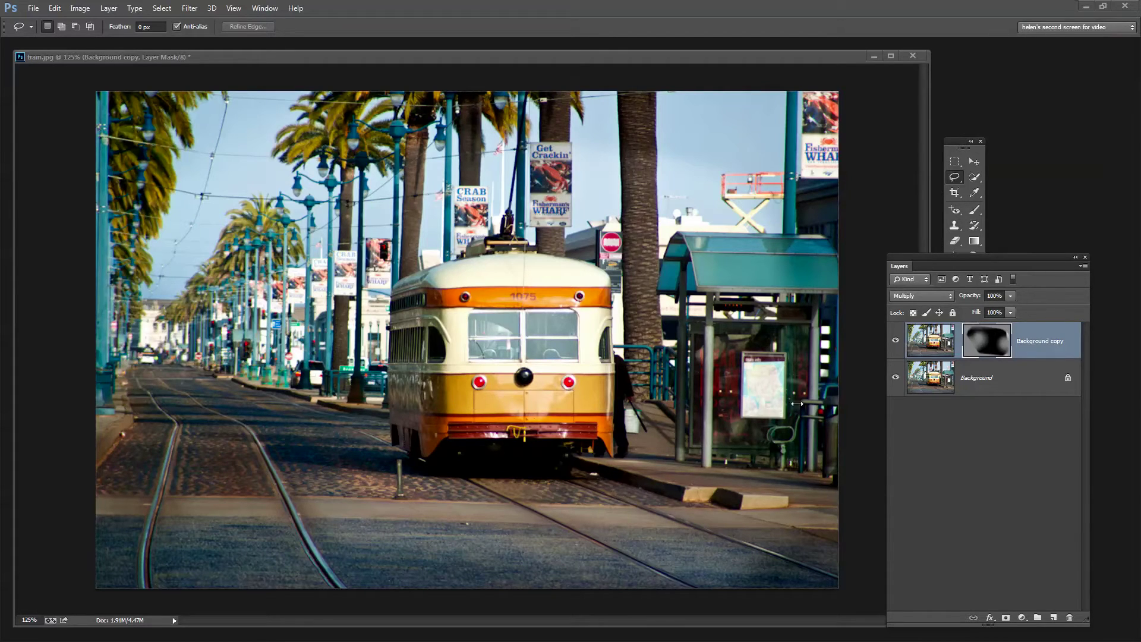
# - Compare the tram photo with the masked Background copy layer hidden and shown
pyautogui.click(896, 343)
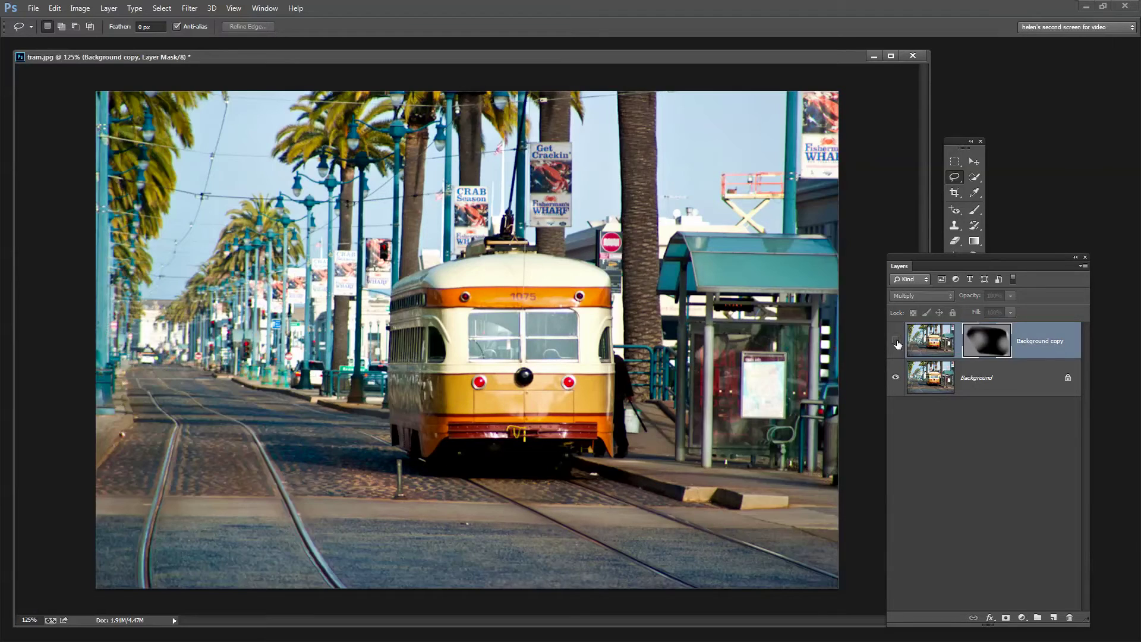
pyautogui.click(896, 340)
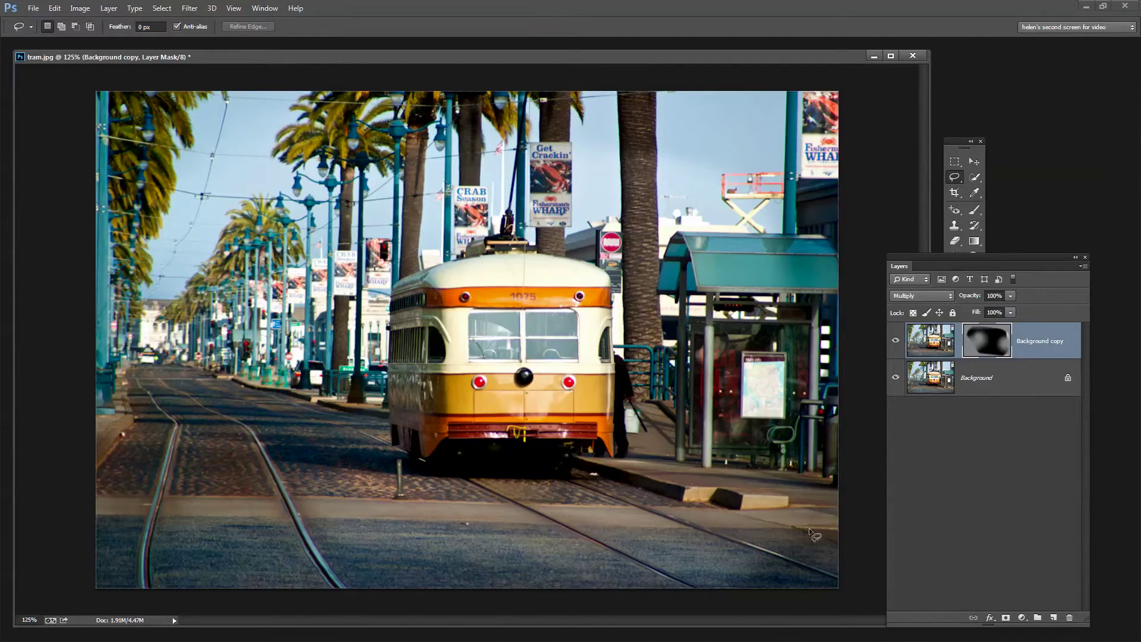
# - Examine the Untitled-1 document in an enlarged window, and return to tram.jpg
pyautogui.click(873, 55)
pyautogui.click(264, 8)
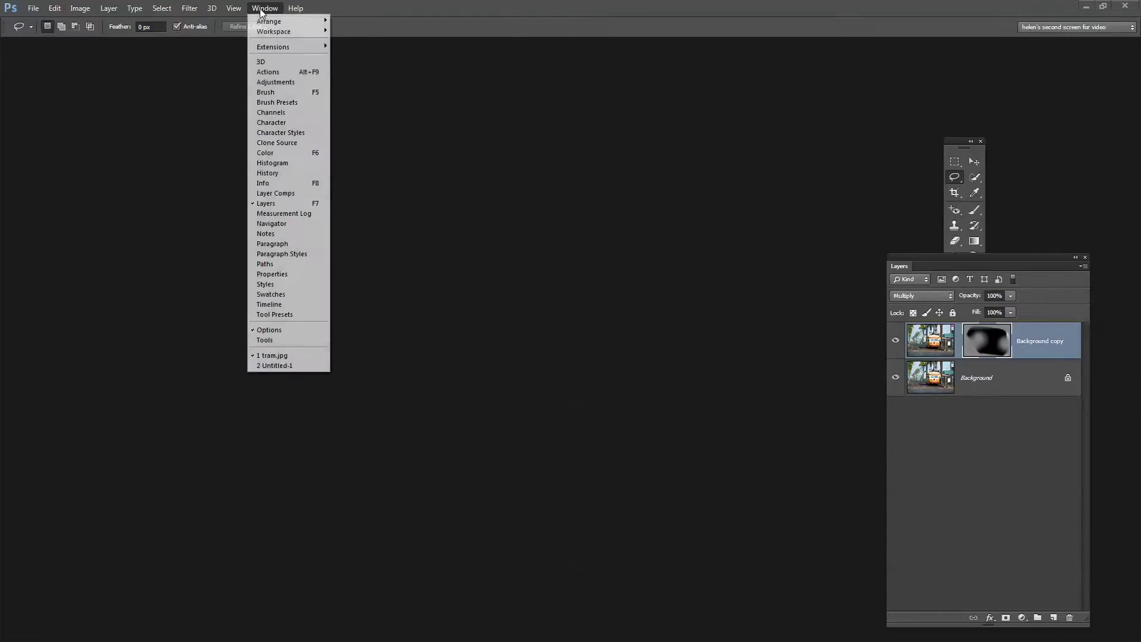
pyautogui.click(294, 365)
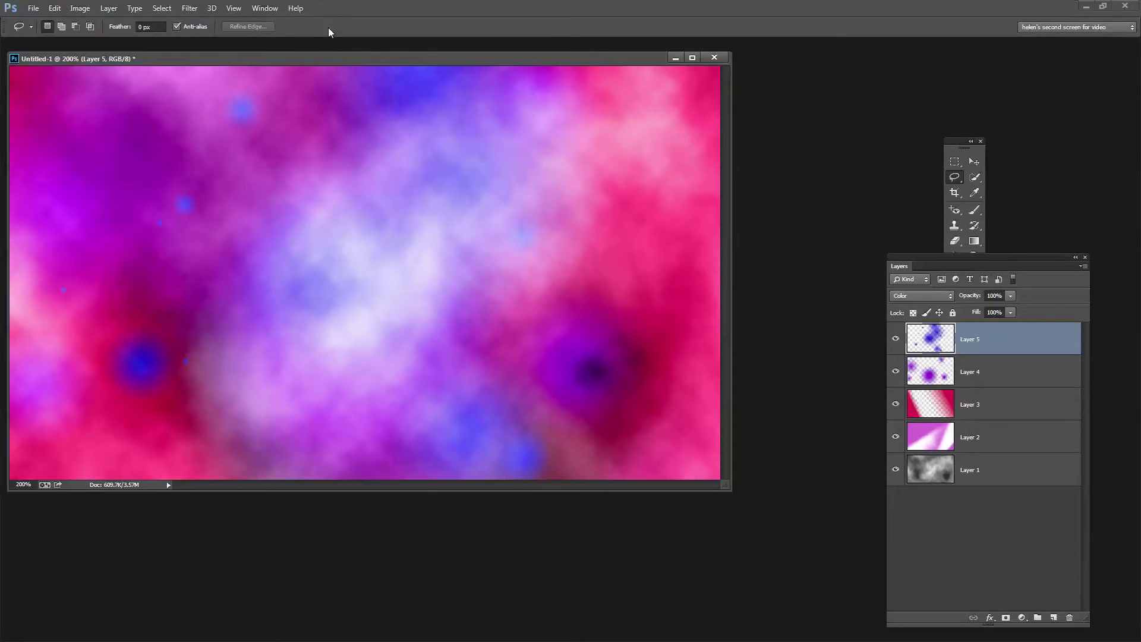
pyautogui.moveTo(305, 54); pyautogui.dragTo(324, 70)
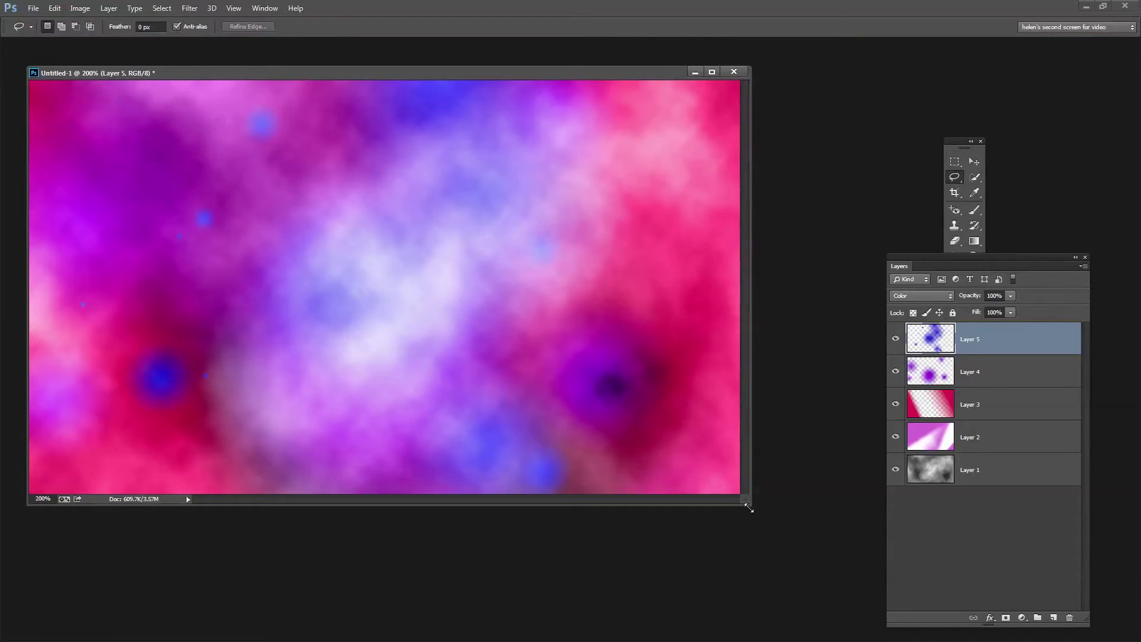
pyautogui.moveTo(750, 502); pyautogui.dragTo(784, 557)
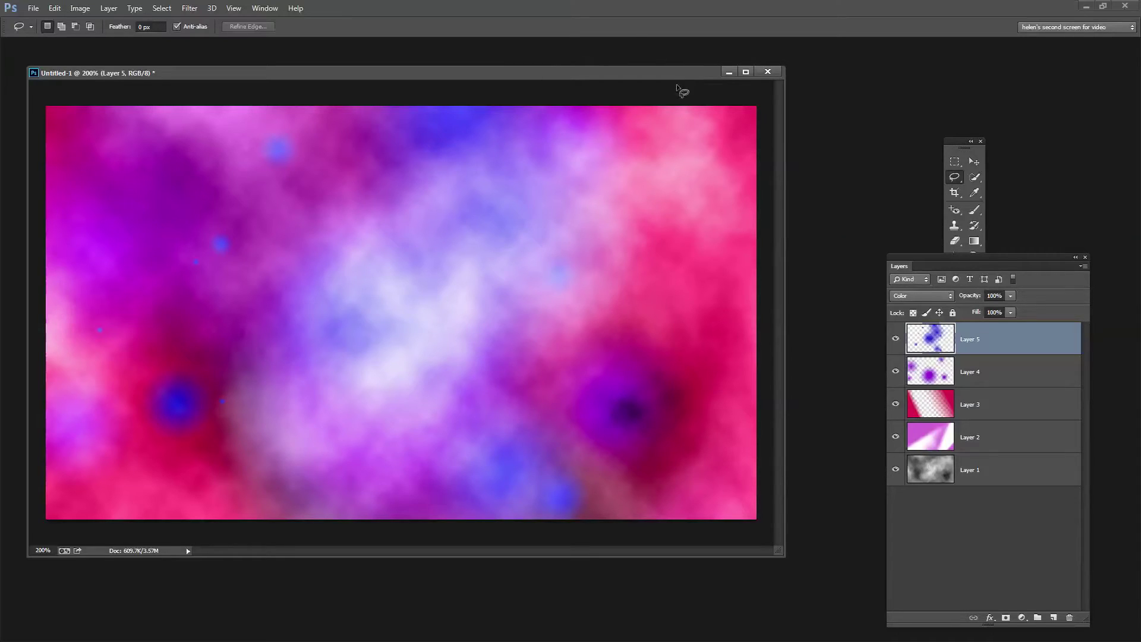
pyautogui.click(728, 72)
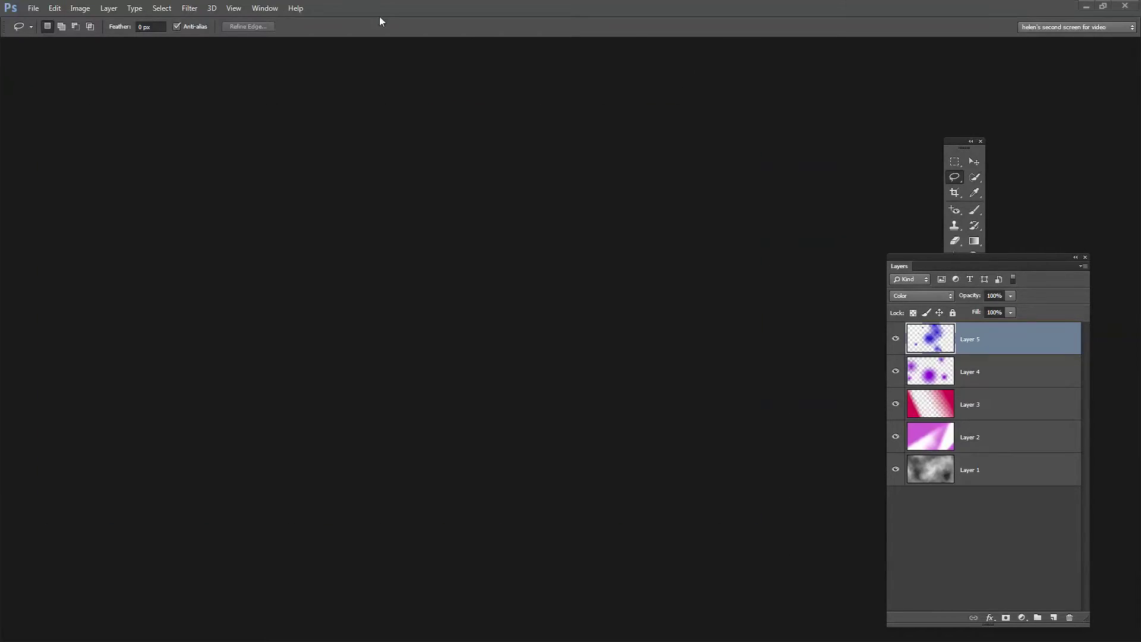
pyautogui.click(260, 9)
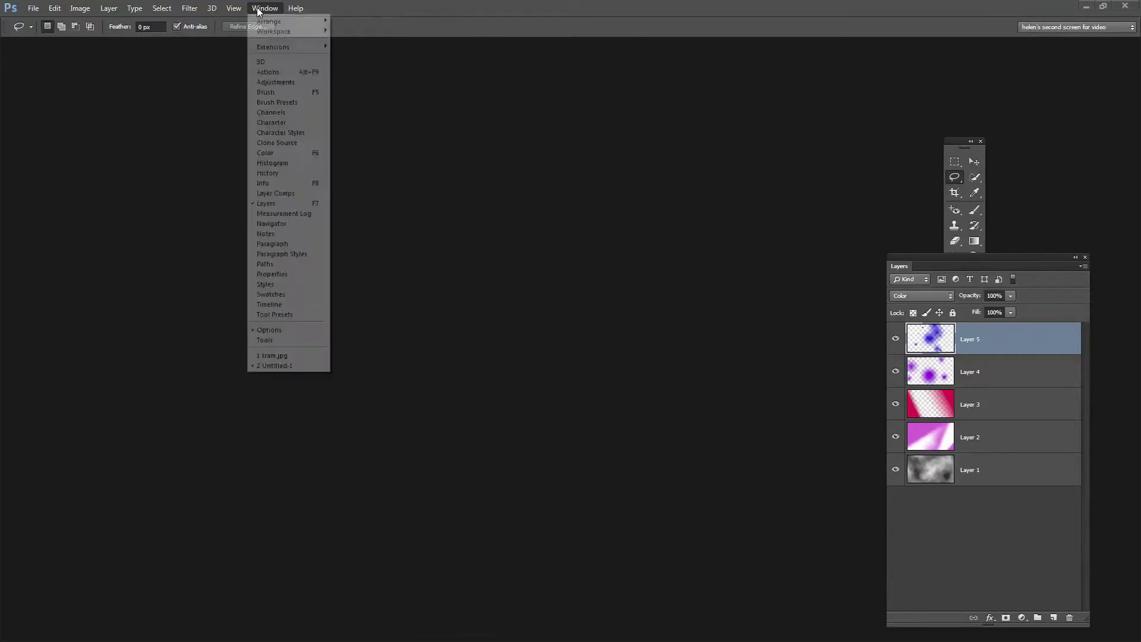
pyautogui.click(272, 355)
# - Delete the masked Background copy layer and duplicate the Background layer as Background copy
pyautogui.moveTo(1035, 342); pyautogui.dragTo(1070, 618)
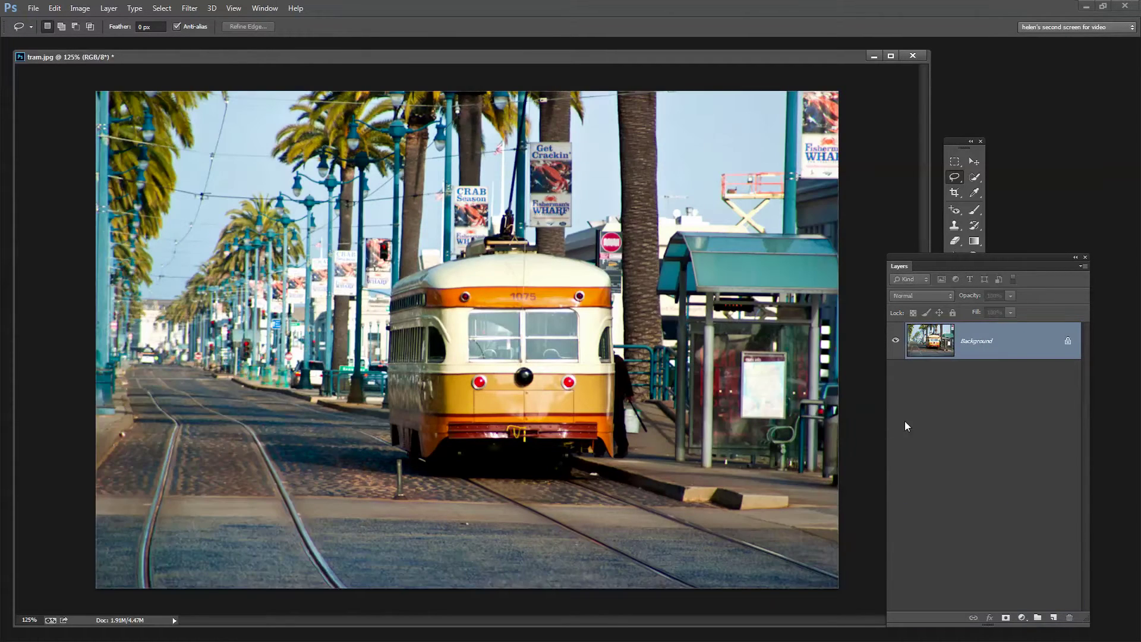
pyautogui.rightClick(975, 345)
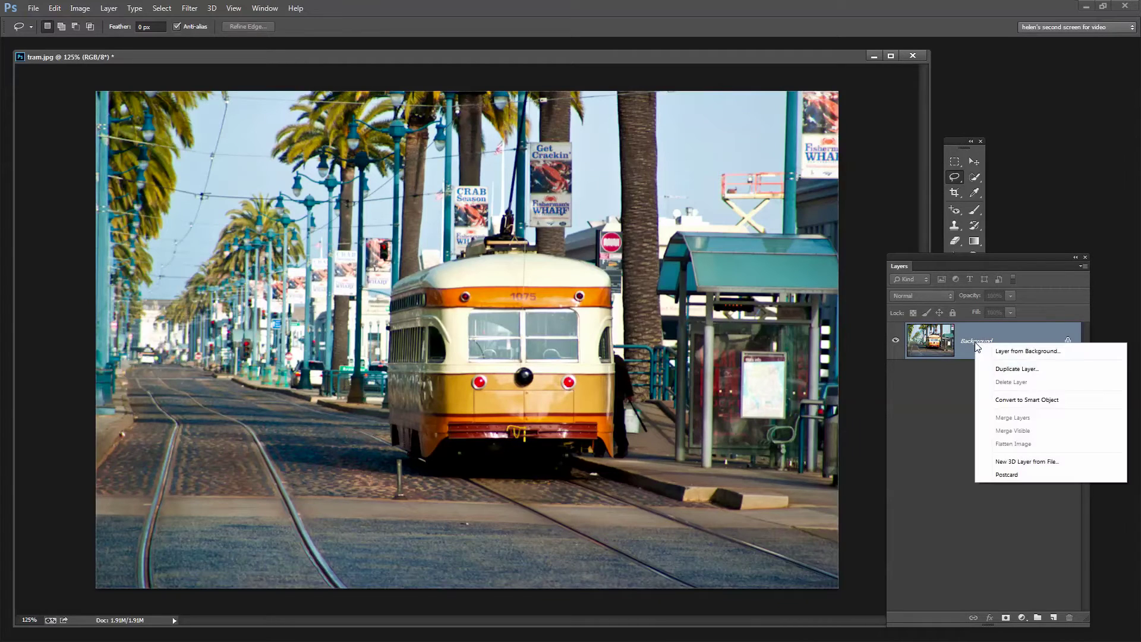
pyautogui.click(1005, 369)
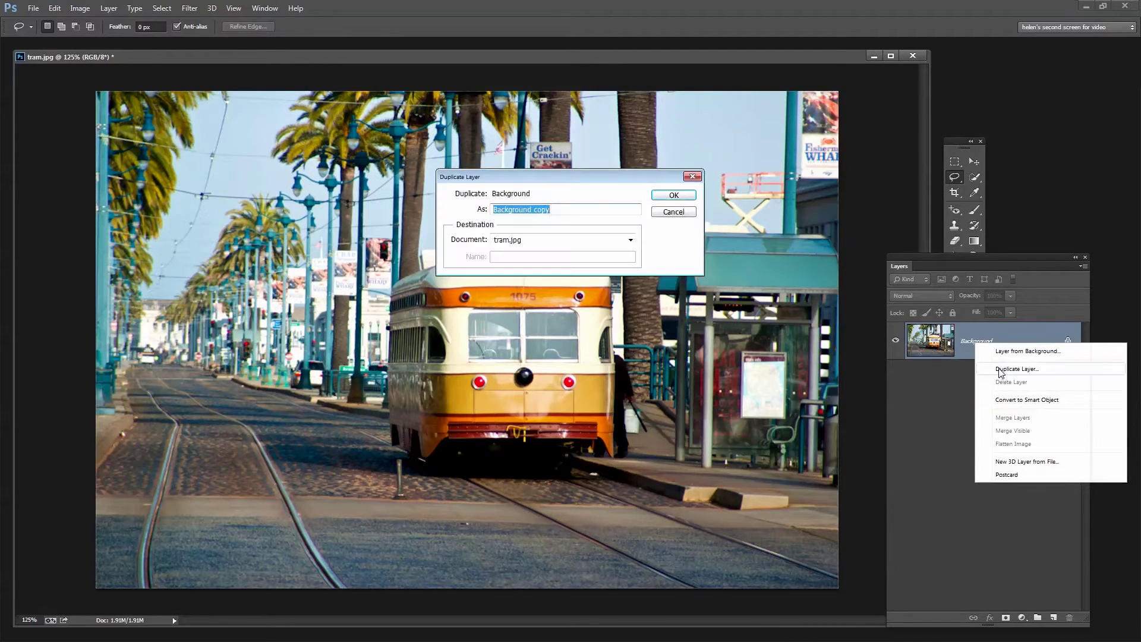
pyautogui.click(665, 196)
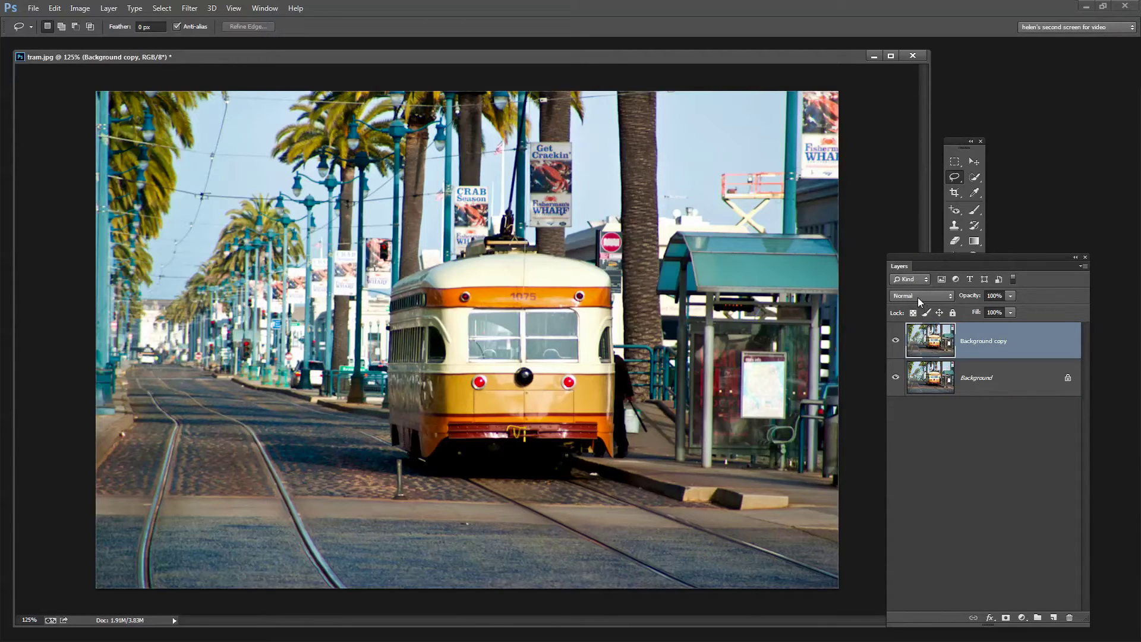
# - Set the Background copy layer's blend mode to Multiply
pyautogui.click(918, 294)
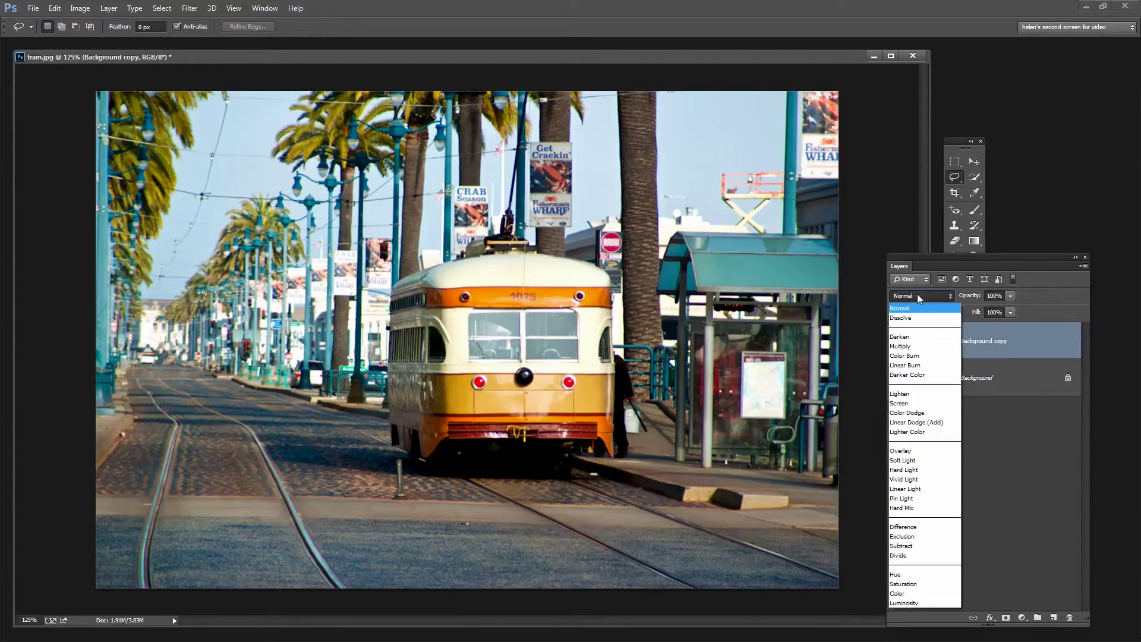
pyautogui.click(903, 346)
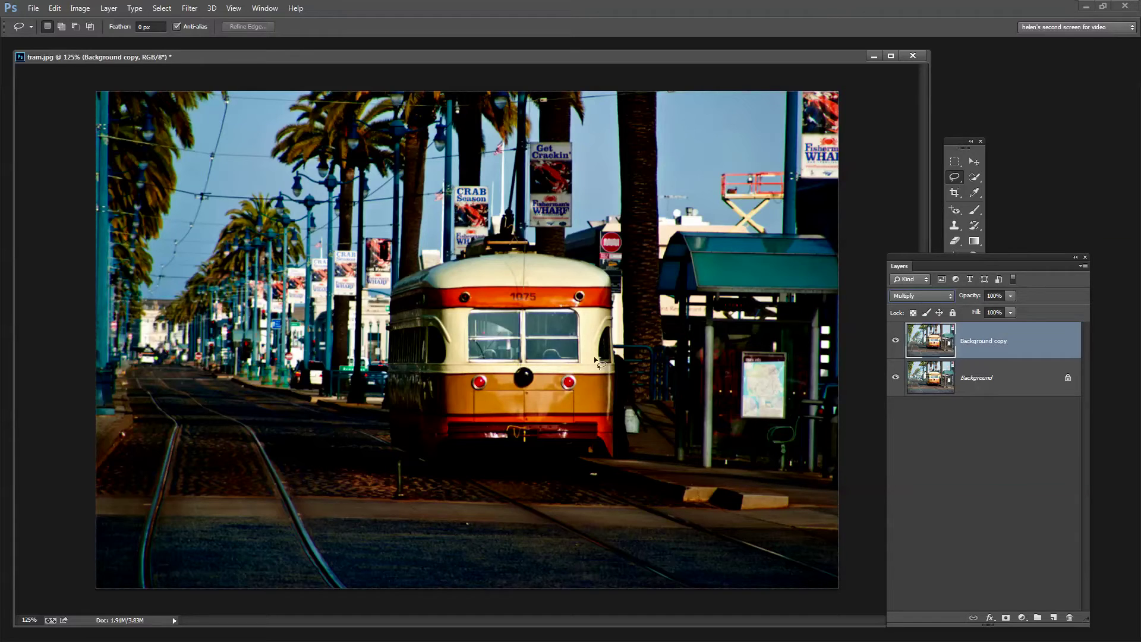
pyautogui.moveTo(918, 265); pyautogui.dragTo(891, 191)
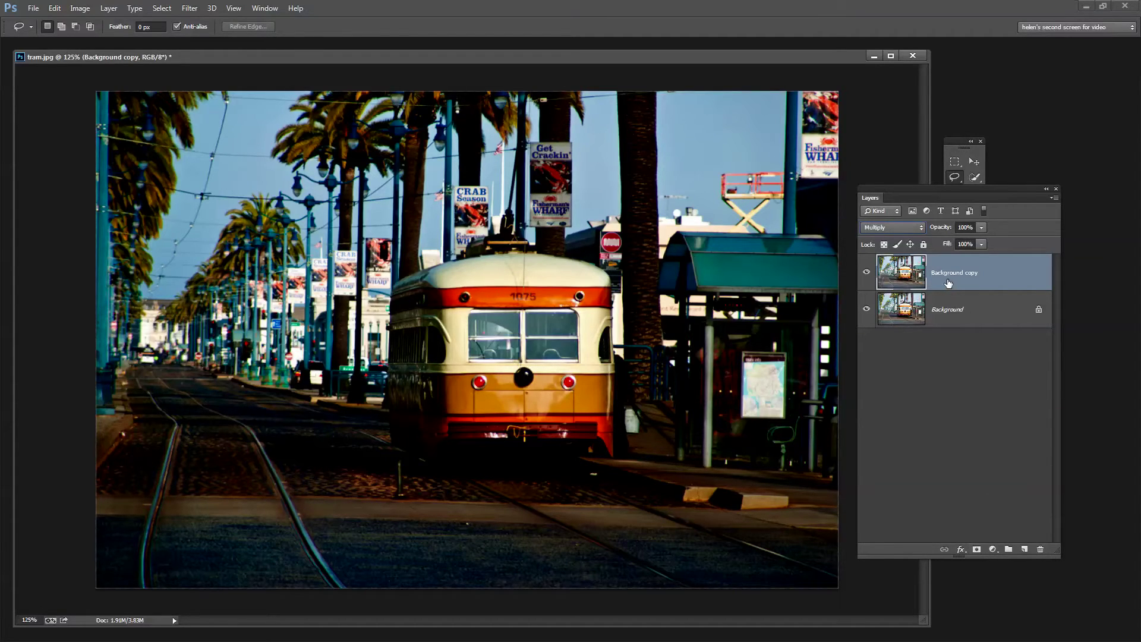
# - Add a layer mask to the Background copy layer and invert the mask to black
pyautogui.click(977, 551)
pyautogui.moveTo(911, 191); pyautogui.dragTo(765, 232)
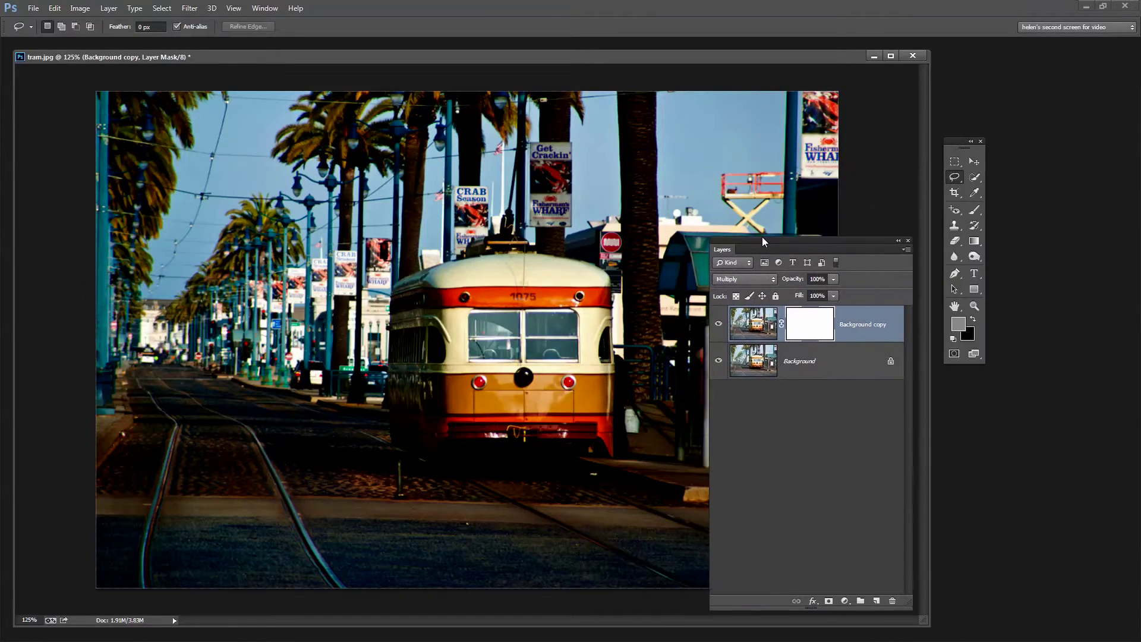
pyautogui.click(973, 319)
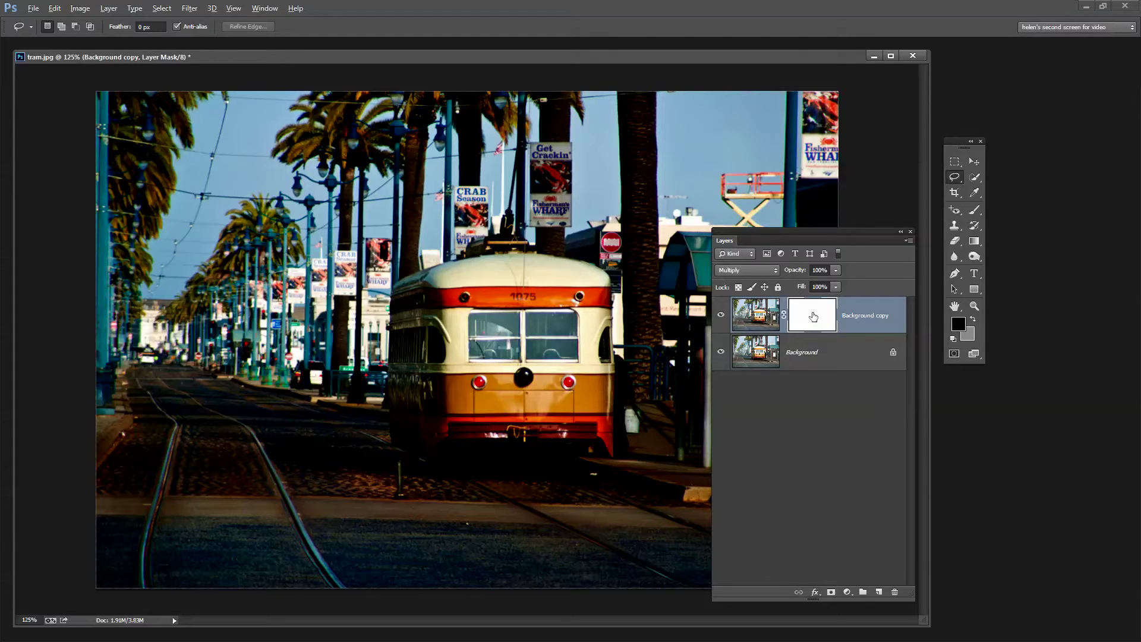
pyautogui.hotkey('ctrl', 'i')
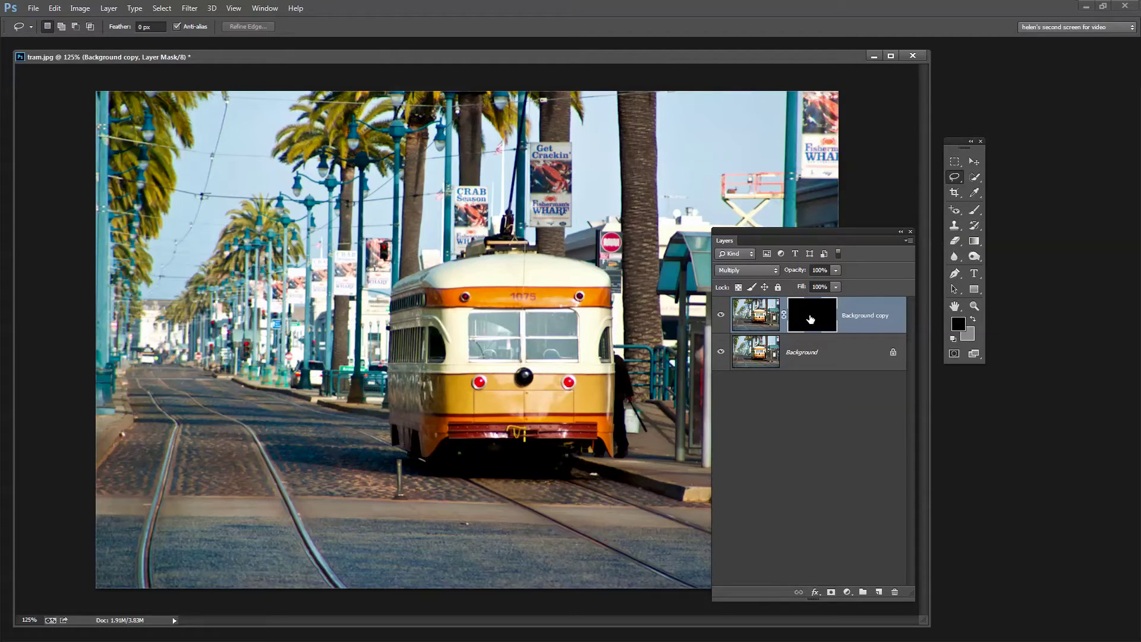
pyautogui.moveTo(743, 233); pyautogui.dragTo(907, 244)
pyautogui.moveTo(1072, 611); pyautogui.dragTo(1064, 452)
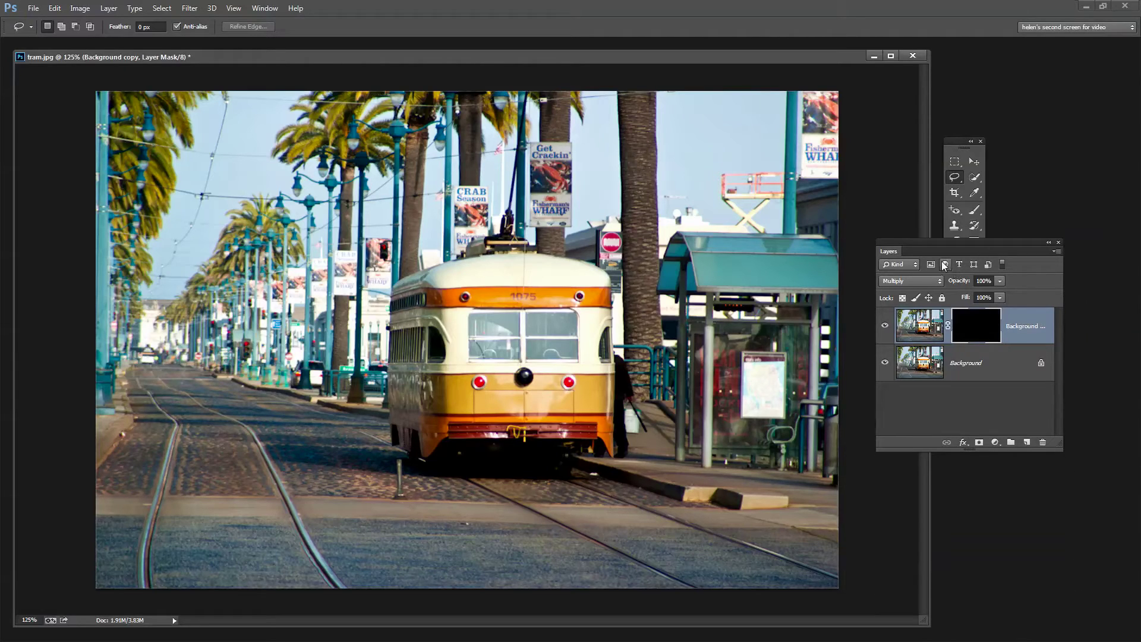
pyautogui.moveTo(918, 255); pyautogui.dragTo(956, 400)
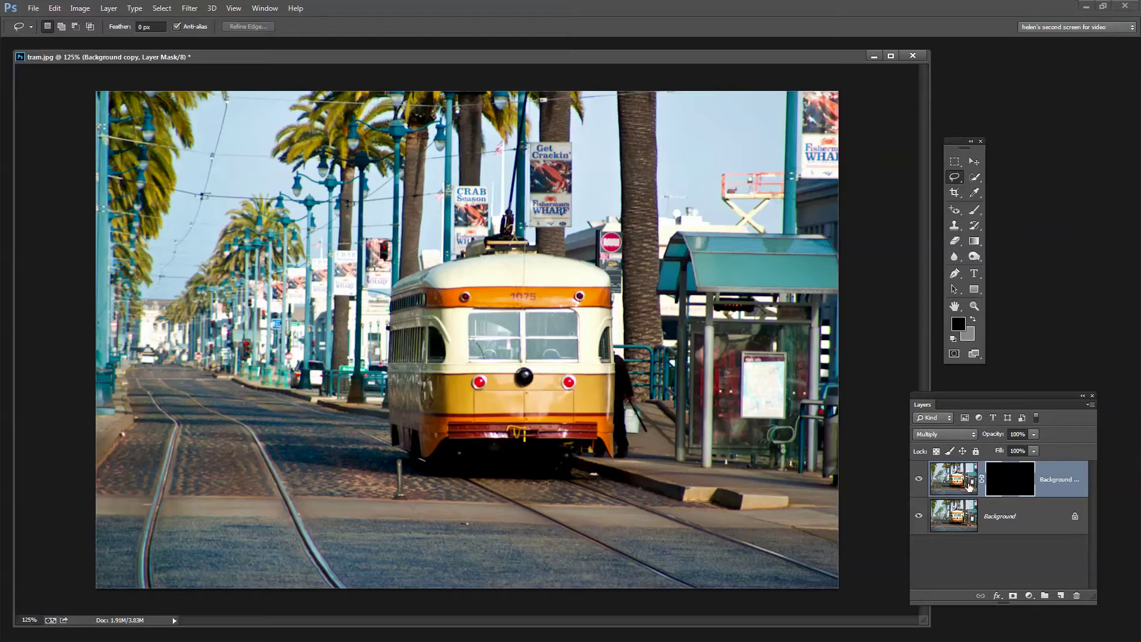
# - Set up the Gradient tool with the black-to-white preset and target the Background copy layer's mask
pyautogui.press('x')
pyautogui.click(975, 240)
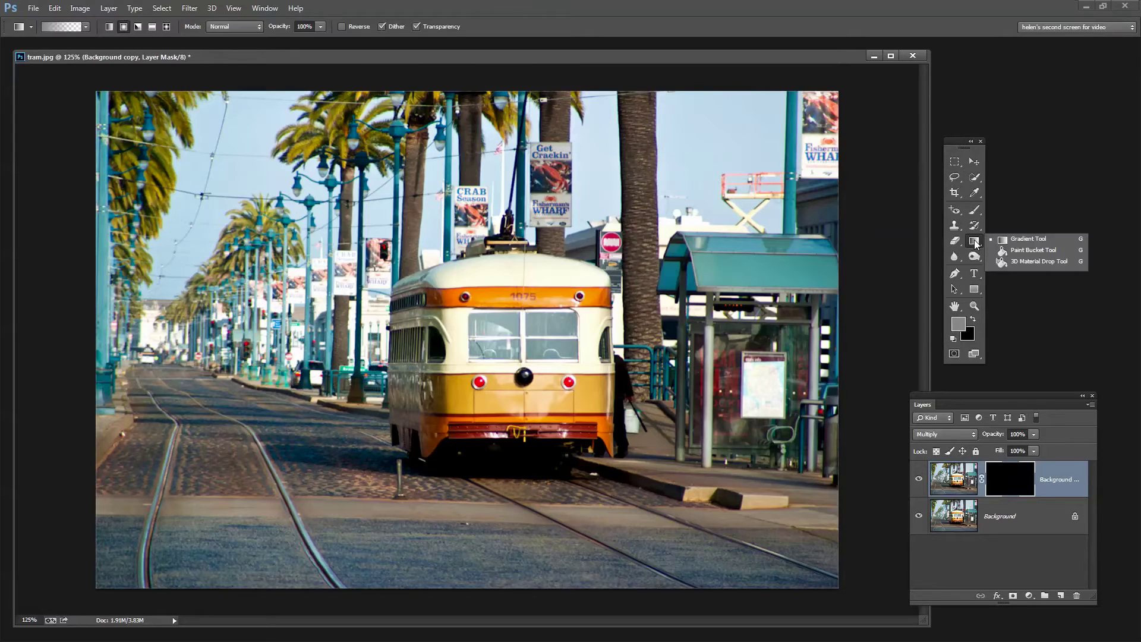
pyautogui.click(1024, 241)
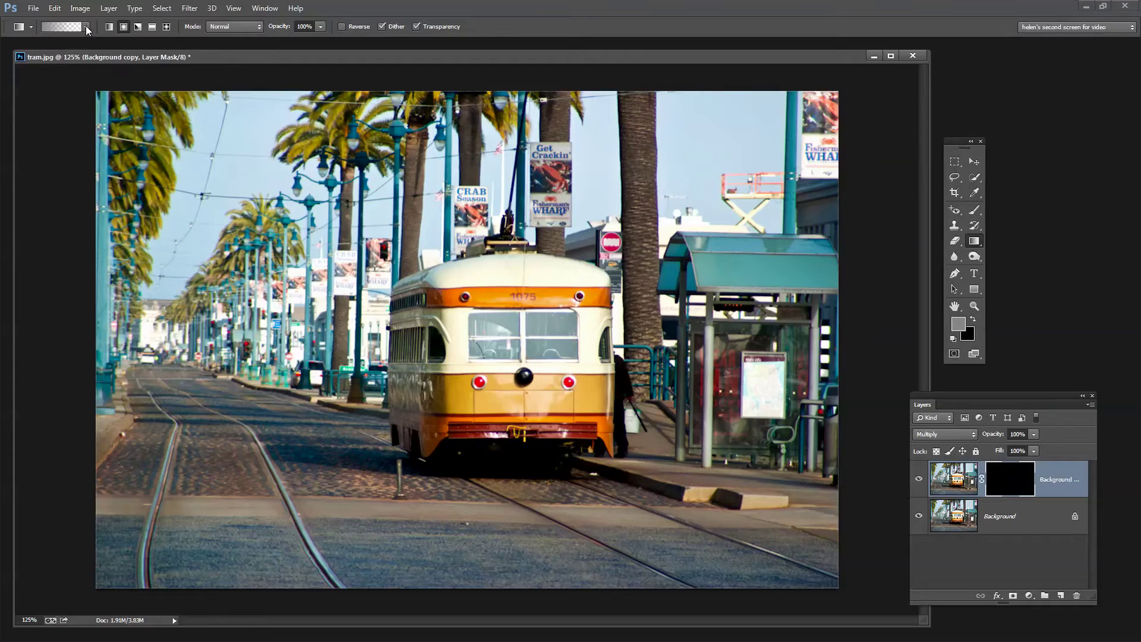
pyautogui.click(86, 27)
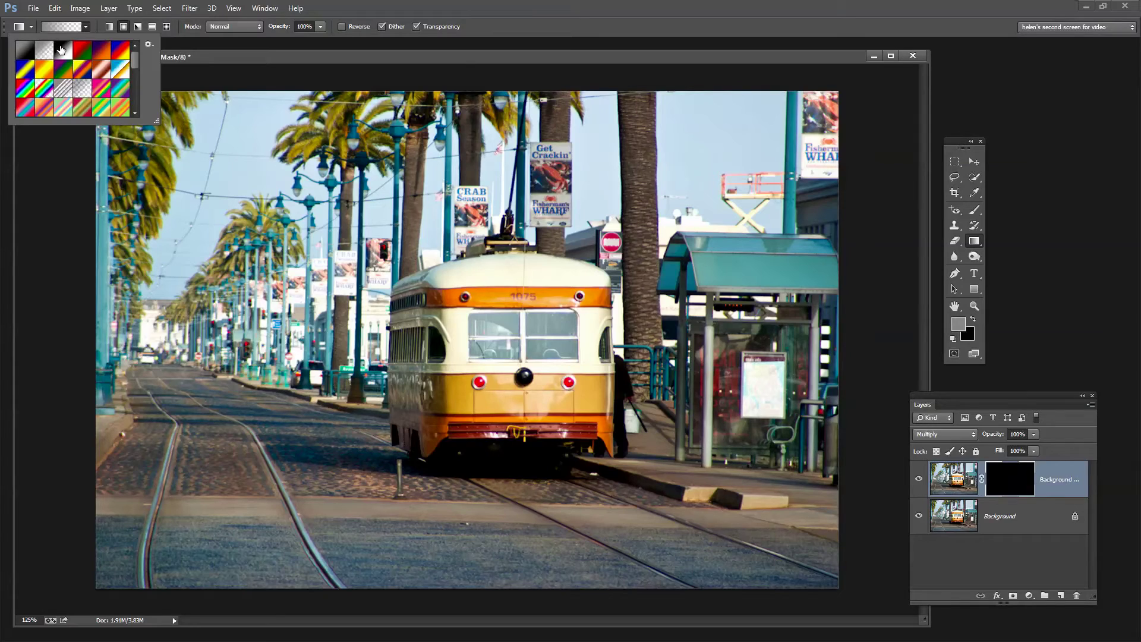
pyautogui.click(63, 52)
pyautogui.click(1011, 481)
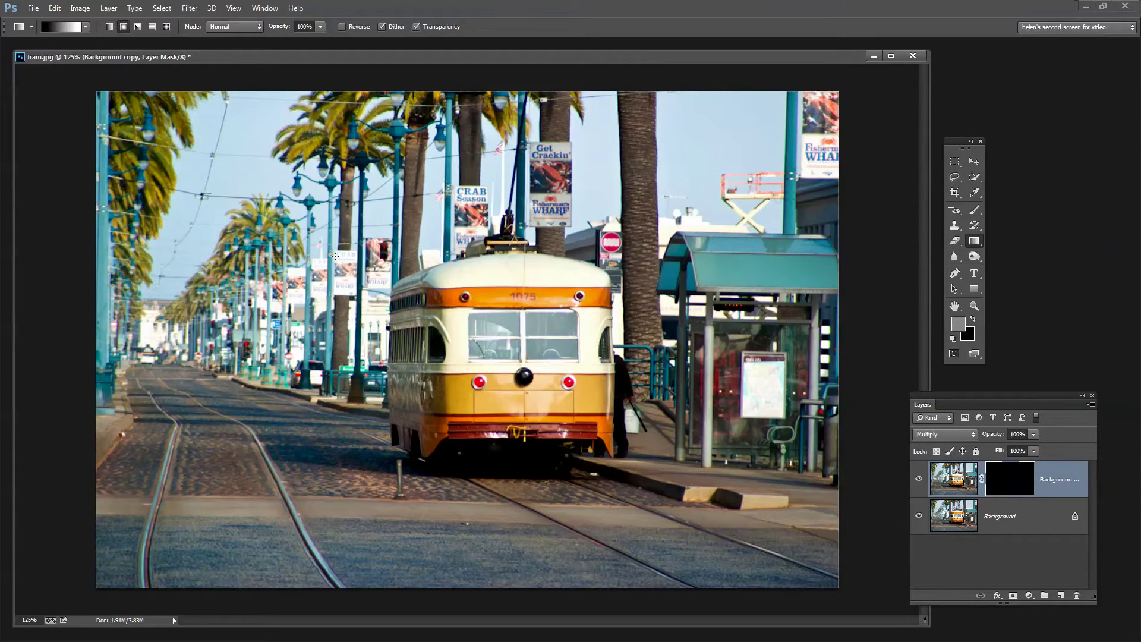
# - Try several black-to-white radial gradients in different places on the layer mask, and refill the mask with black
pyautogui.moveTo(447, 351)
pyautogui.mouseDown()
pyautogui.moveTo(363, 297)
pyautogui.moveTo(255, 178)
pyautogui.mouseUp()
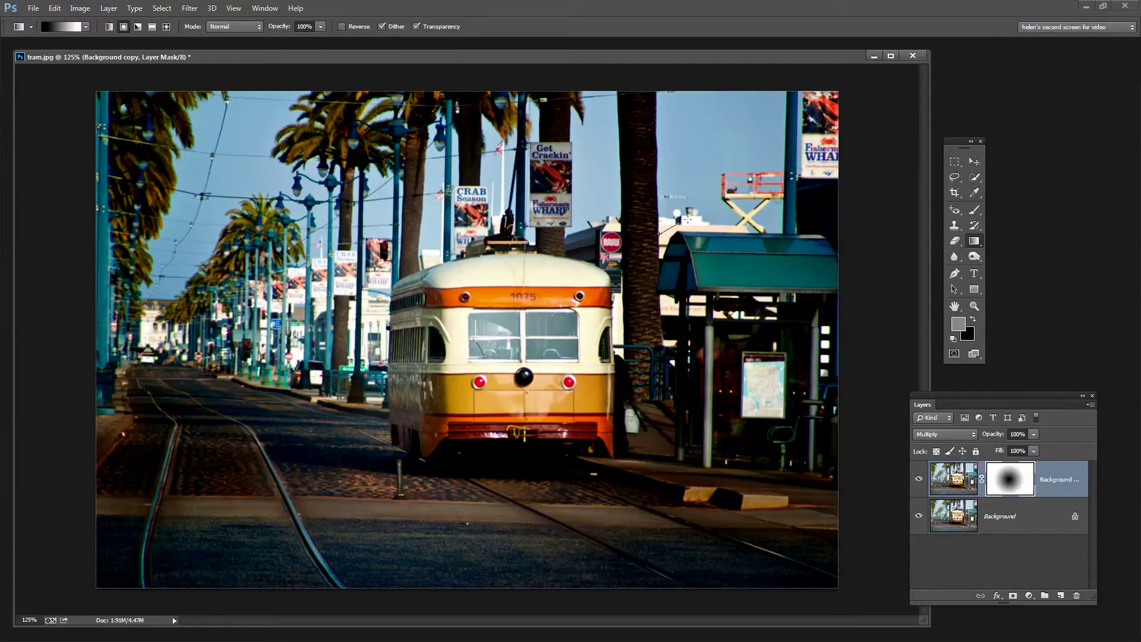
pyautogui.moveTo(687, 220); pyautogui.dragTo(689, 218)
pyautogui.moveTo(266, 433); pyautogui.dragTo(139, 571)
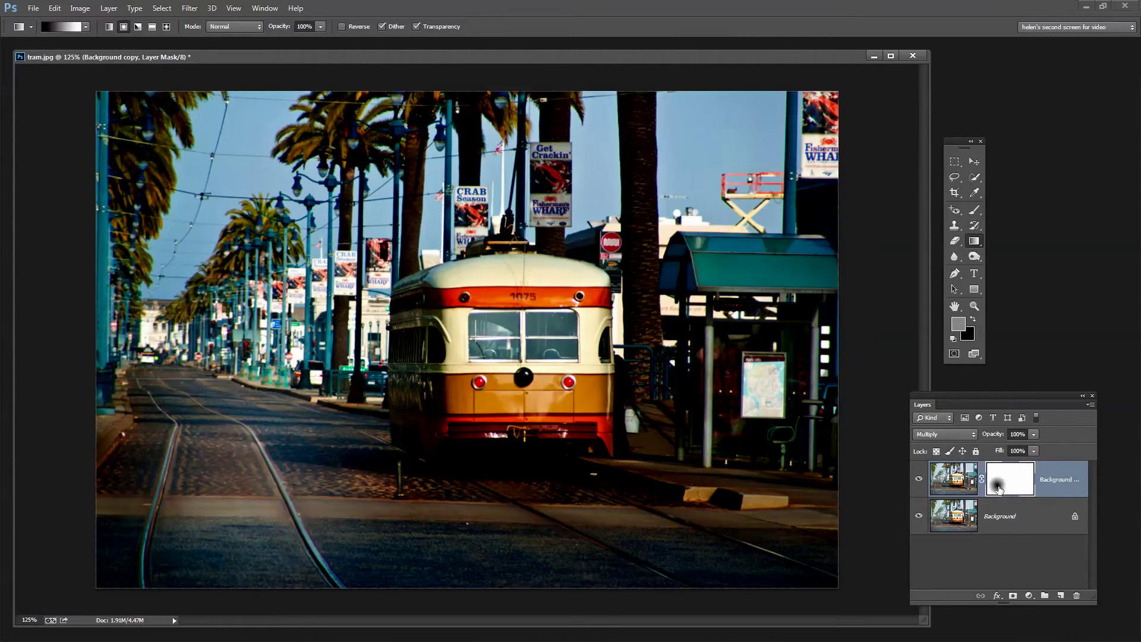
pyautogui.moveTo(515, 358); pyautogui.dragTo(392, 267)
pyautogui.moveTo(557, 428); pyautogui.dragTo(773, 570)
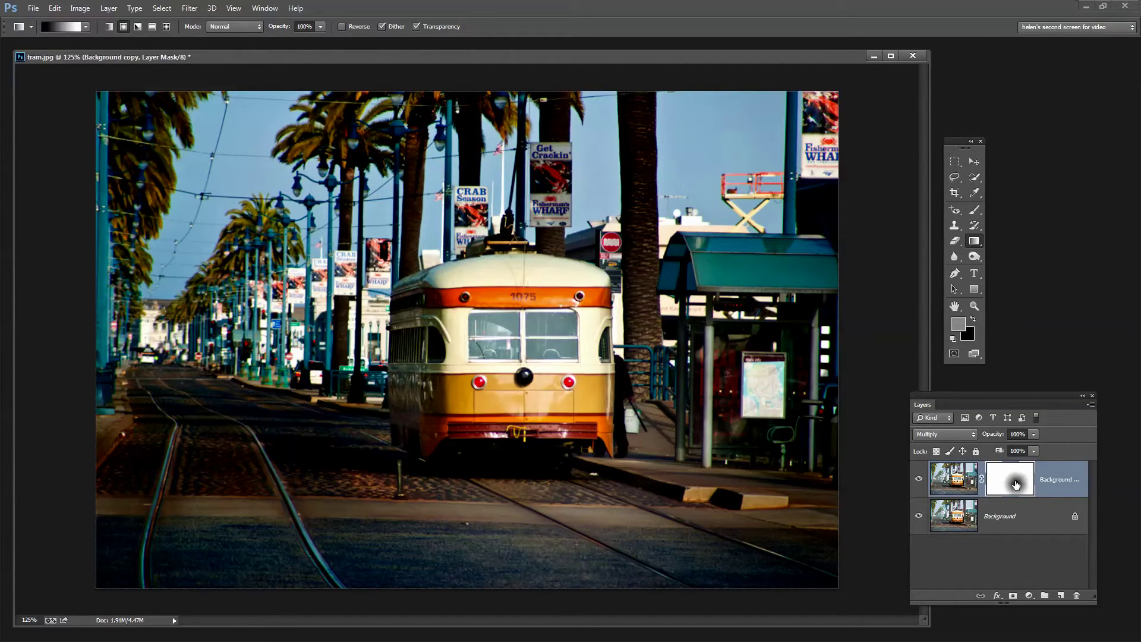
pyautogui.click(974, 318)
pyautogui.hotkey('alt', 'BackSpace')
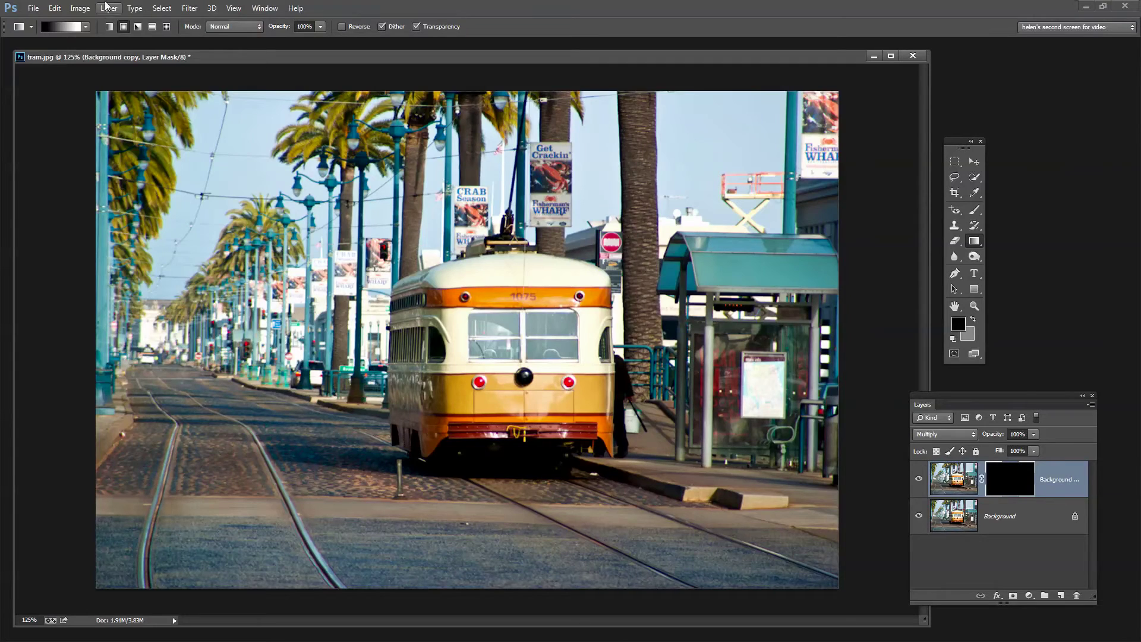
# - Choose the Foreground to Transparent gradient and make white the foreground colour with black as background
pyautogui.click(86, 26)
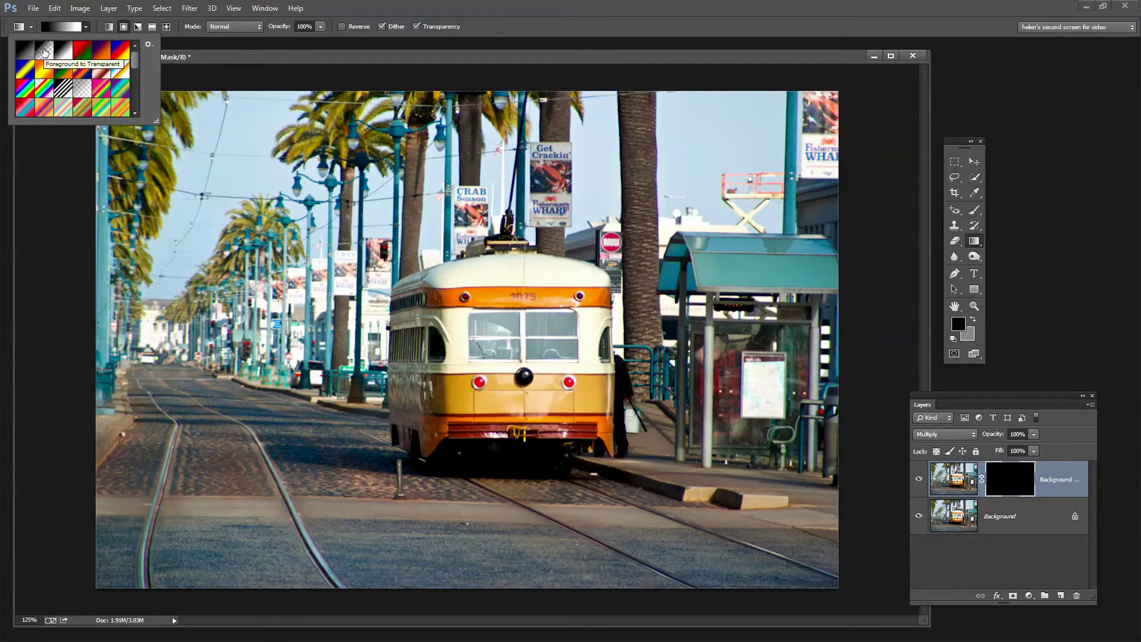
pyautogui.click(44, 53)
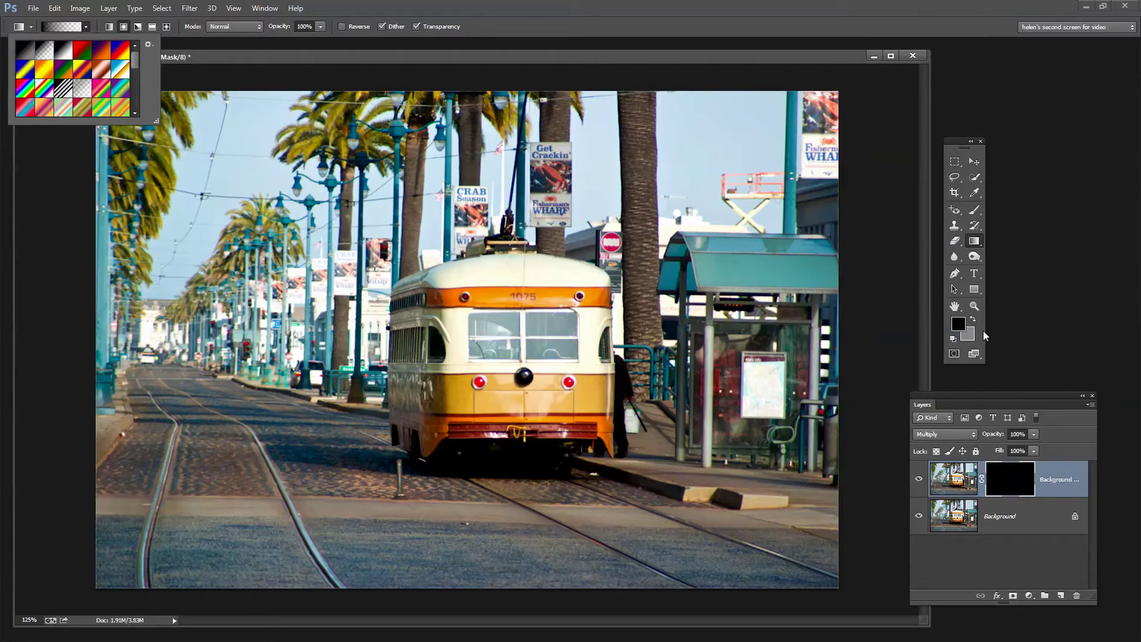
pyautogui.press('d')
pyautogui.press('x')
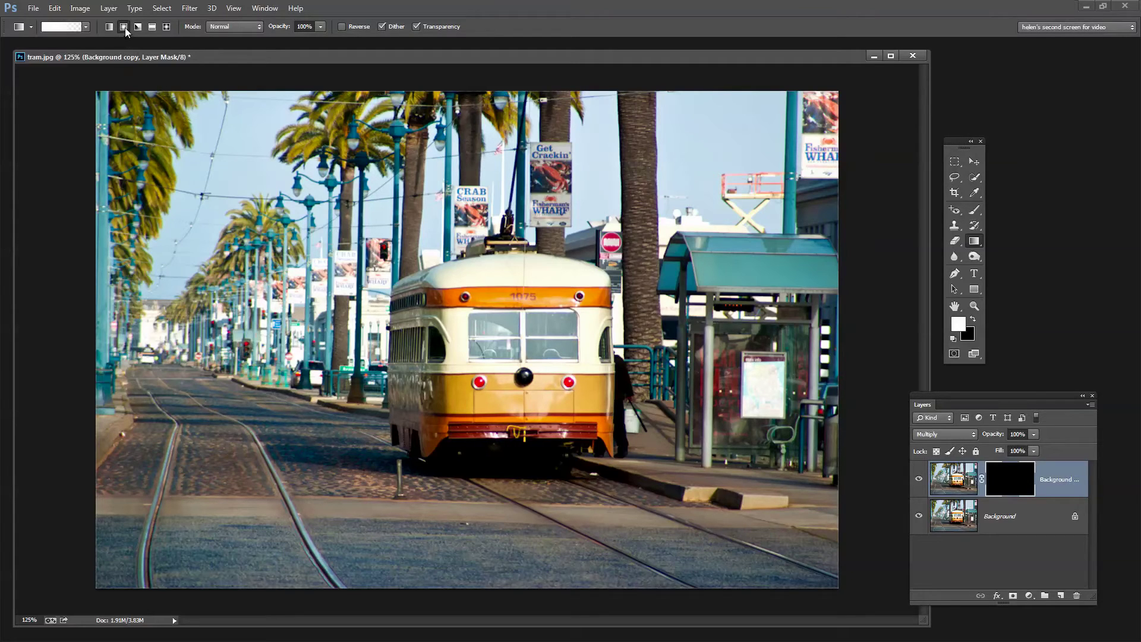
# - Draw white-to-transparent radial gradients of varying sizes on the layer mask across the sky, tram, tracks and pavement
pyautogui.moveTo(182, 159); pyautogui.dragTo(221, 215)
pyautogui.moveTo(391, 243)
pyautogui.mouseDown()
pyautogui.moveTo(573, 295)
pyautogui.moveTo(622, 324)
pyautogui.mouseUp()
pyautogui.moveTo(724, 458); pyautogui.dragTo(759, 537)
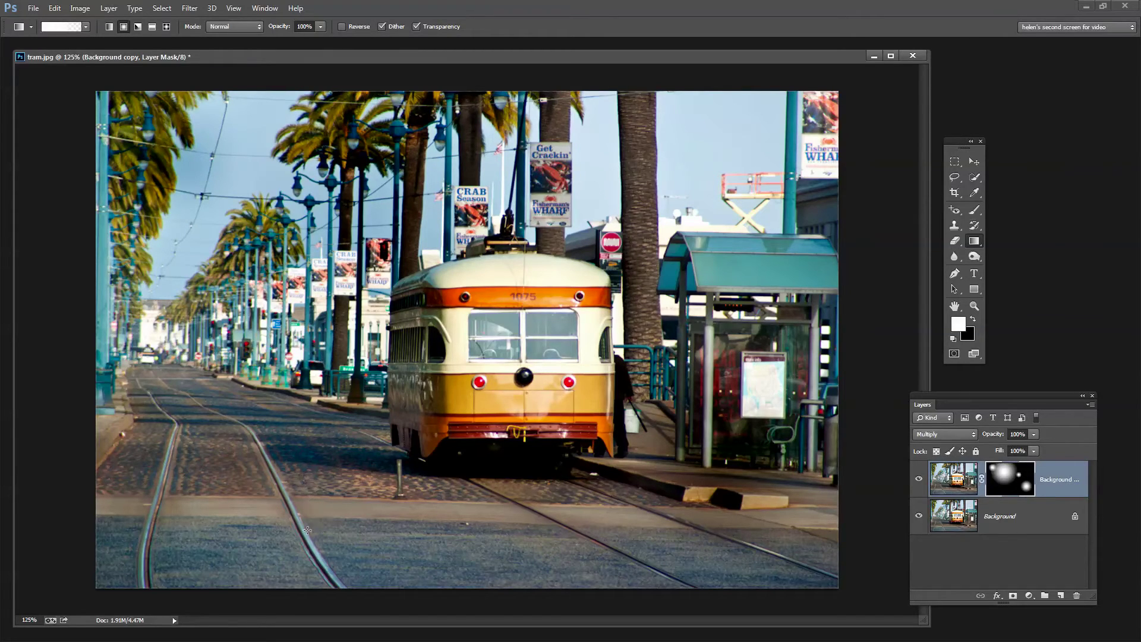
pyautogui.moveTo(308, 530); pyautogui.dragTo(307, 530)
pyautogui.moveTo(175, 438); pyautogui.dragTo(217, 475)
pyautogui.moveTo(260, 344); pyautogui.dragTo(296, 400)
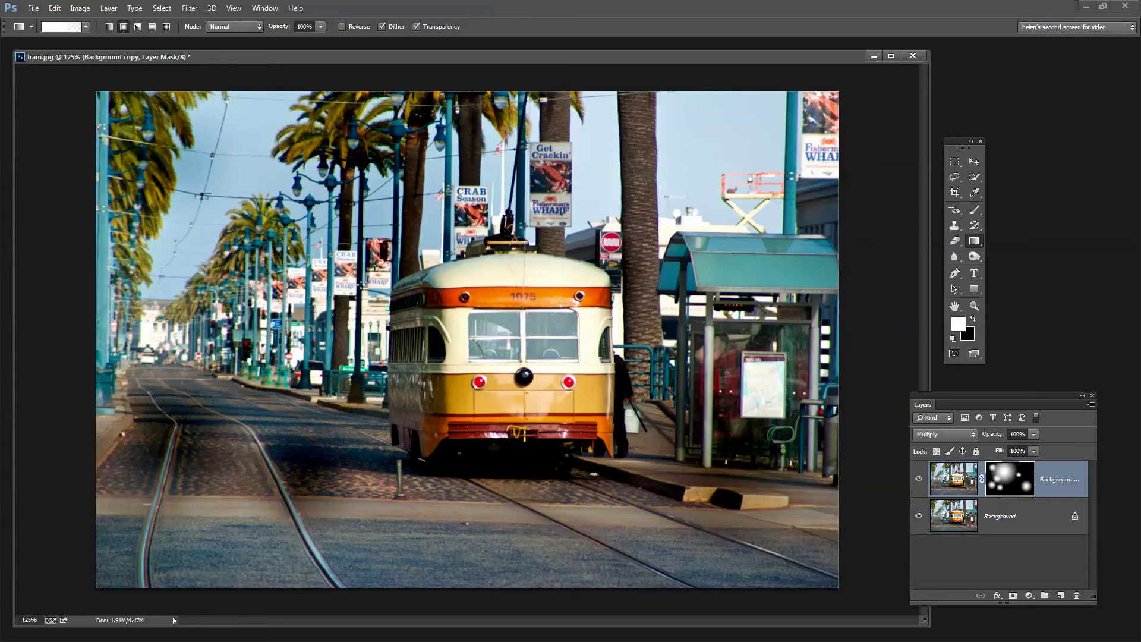
pyautogui.moveTo(533, 528); pyautogui.dragTo(601, 563)
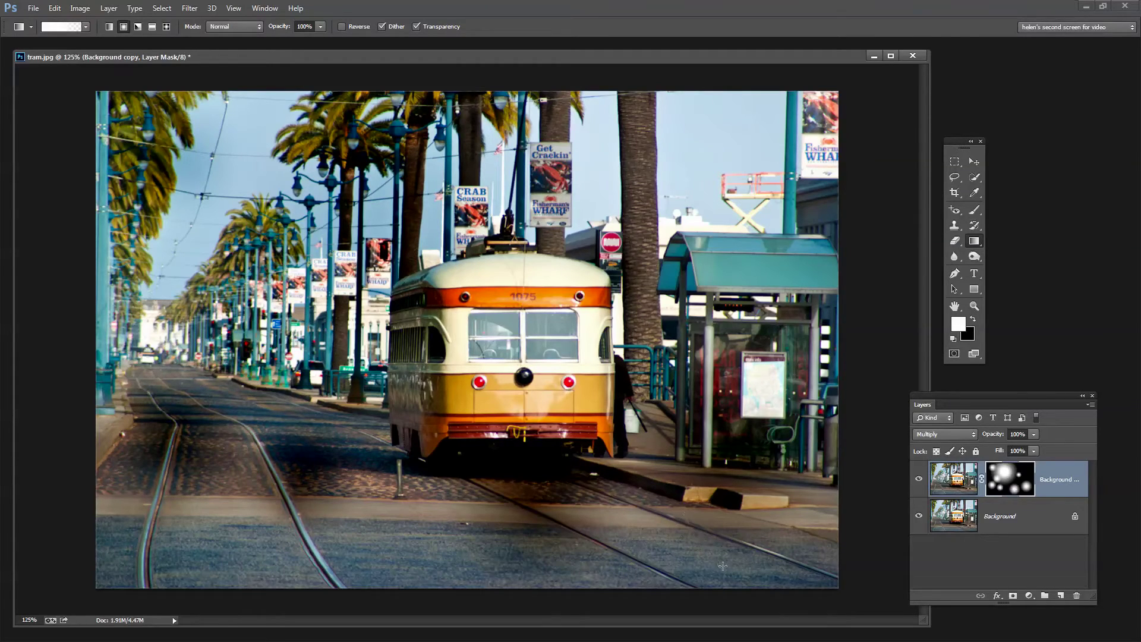
pyautogui.moveTo(610, 204); pyautogui.dragTo(731, 136)
pyautogui.moveTo(228, 250); pyautogui.dragTo(299, 186)
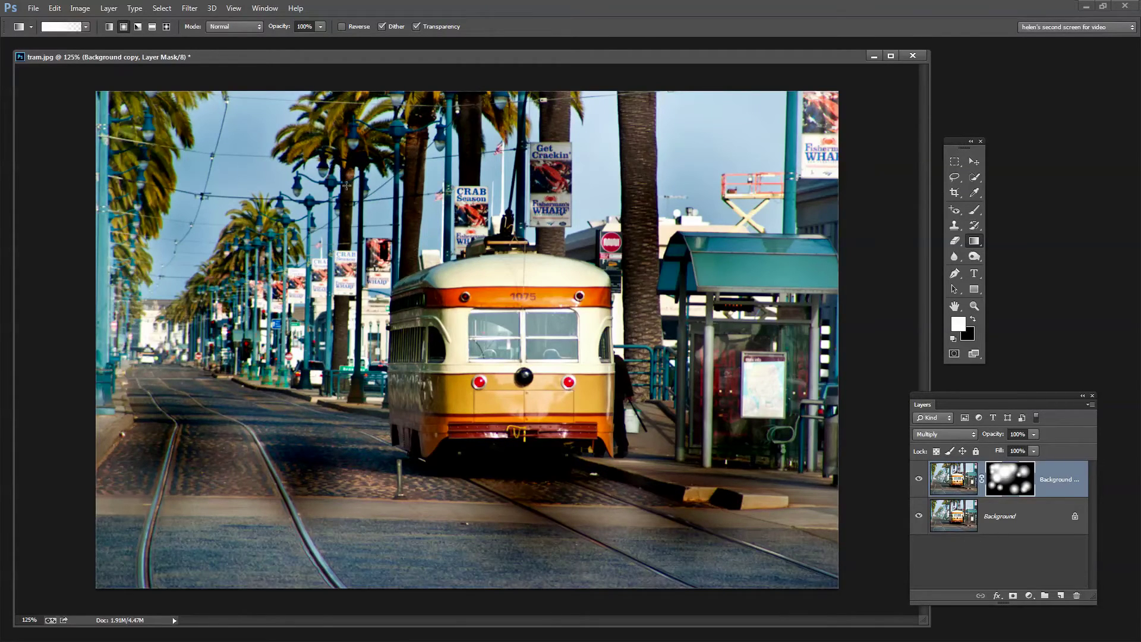
# - Add more white-to-transparent radial gradients to the layer mask over the bus shelter, the foreground road and the distant street beside the tram
pyautogui.moveTo(693, 438); pyautogui.dragTo(738, 374)
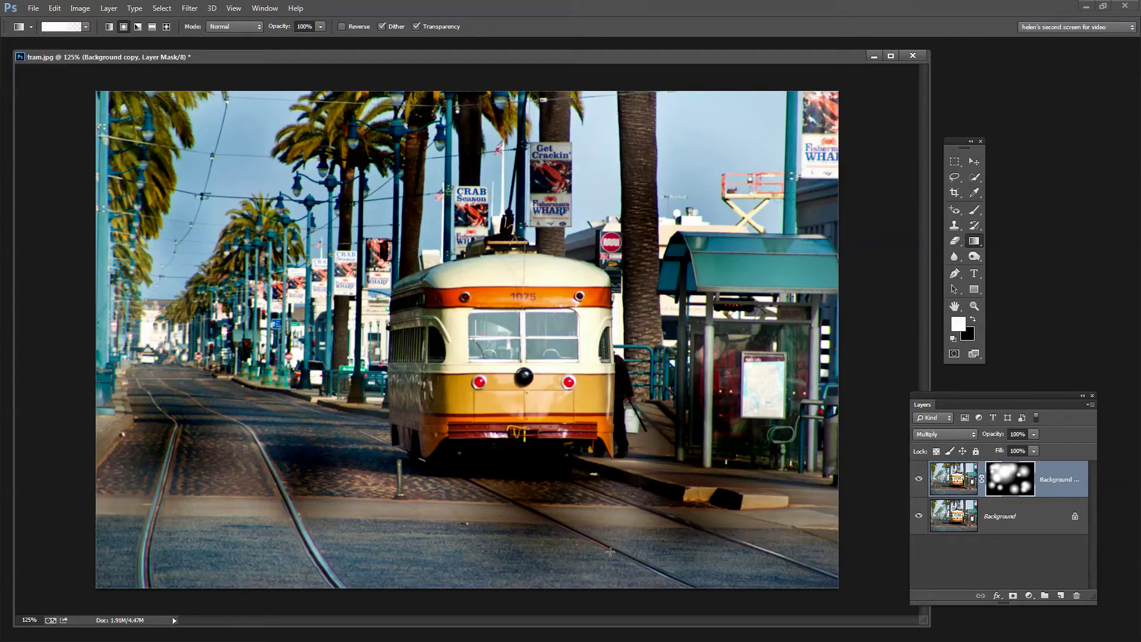
pyautogui.moveTo(589, 544); pyautogui.dragTo(657, 590)
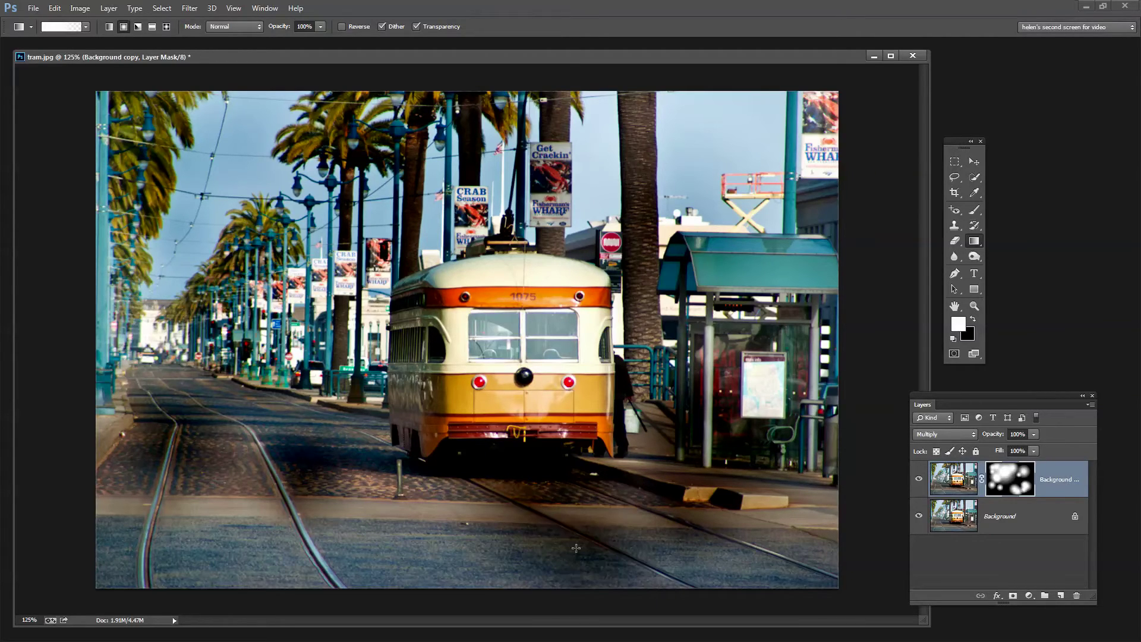
pyautogui.moveTo(408, 535); pyautogui.dragTo(351, 573)
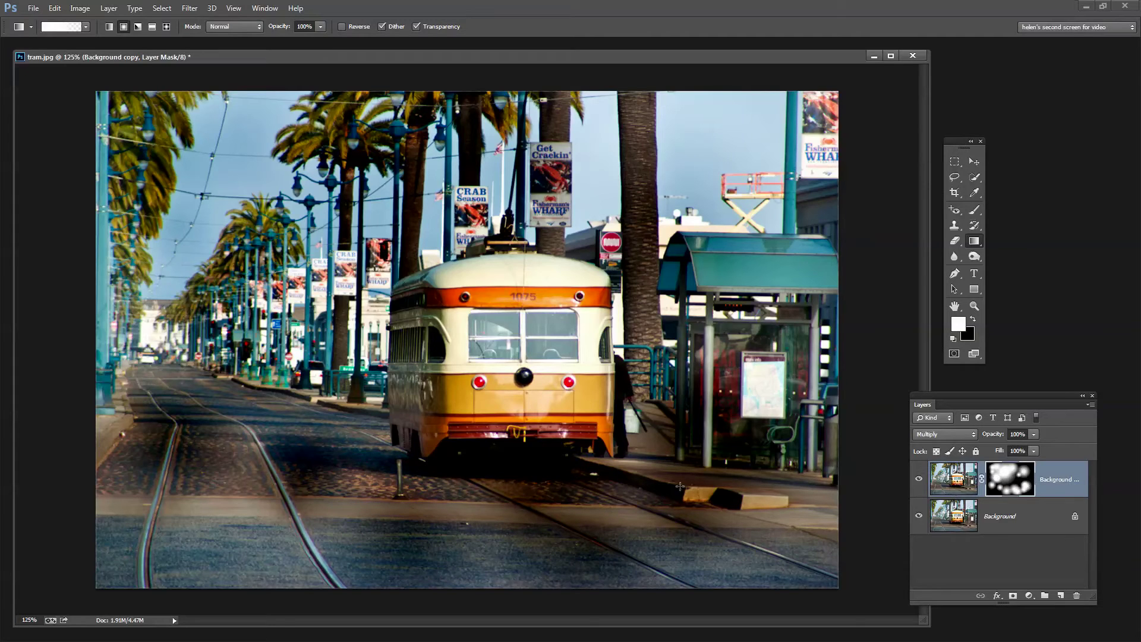
pyautogui.moveTo(227, 511); pyautogui.dragTo(171, 585)
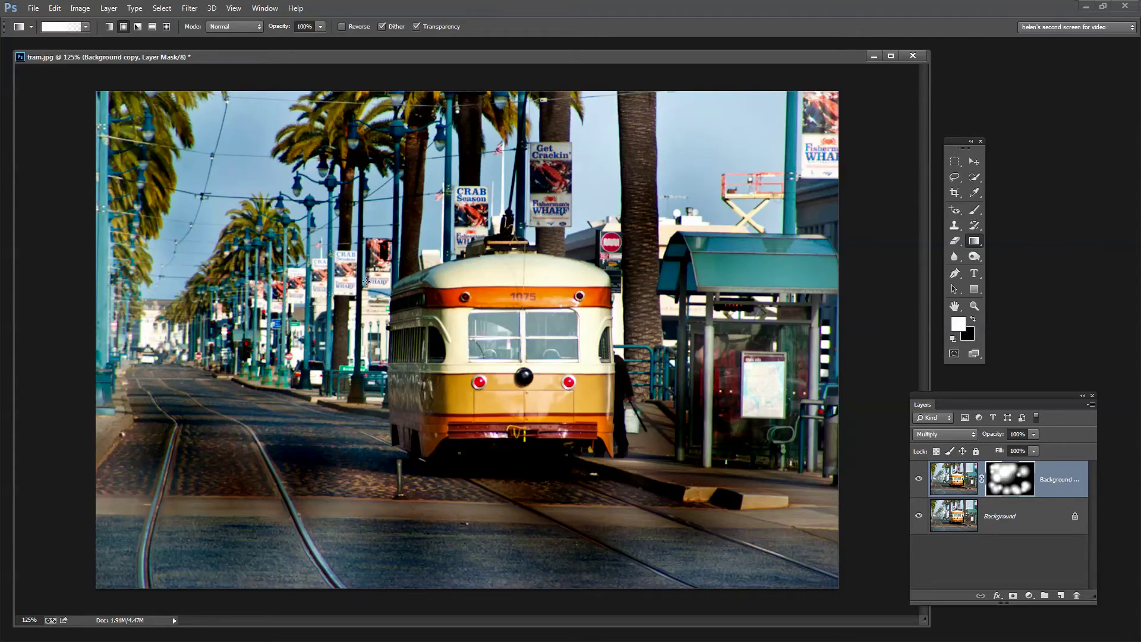
pyautogui.moveTo(255, 328); pyautogui.dragTo(205, 432)
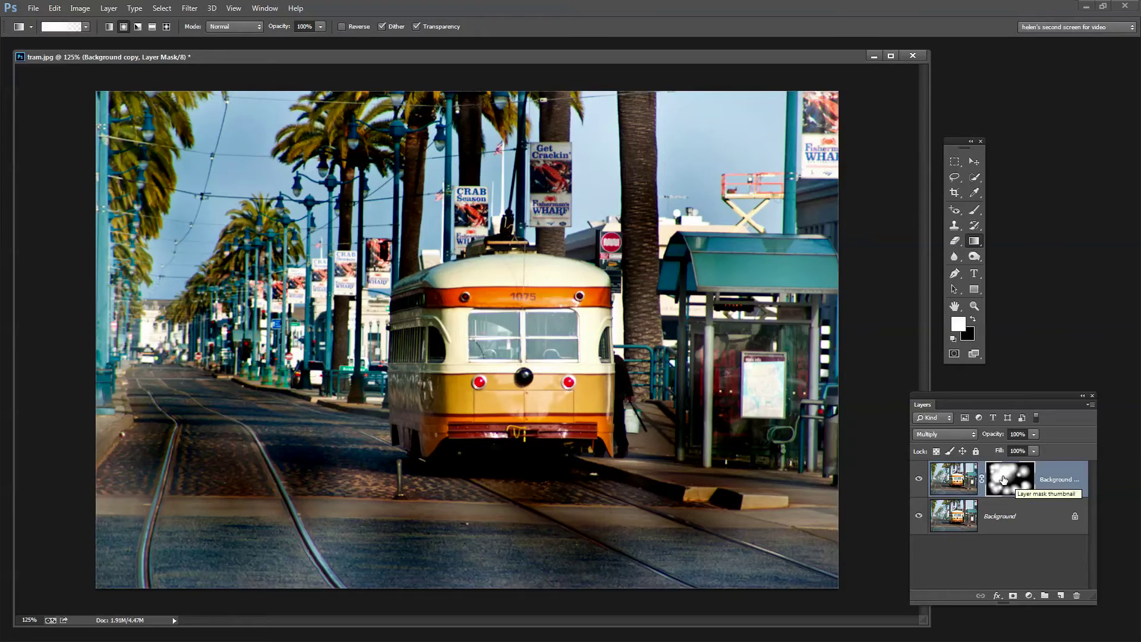
# - Refill the layer mask with black and switch the gradient style to linear with white as the foreground colour
pyautogui.click(973, 320)
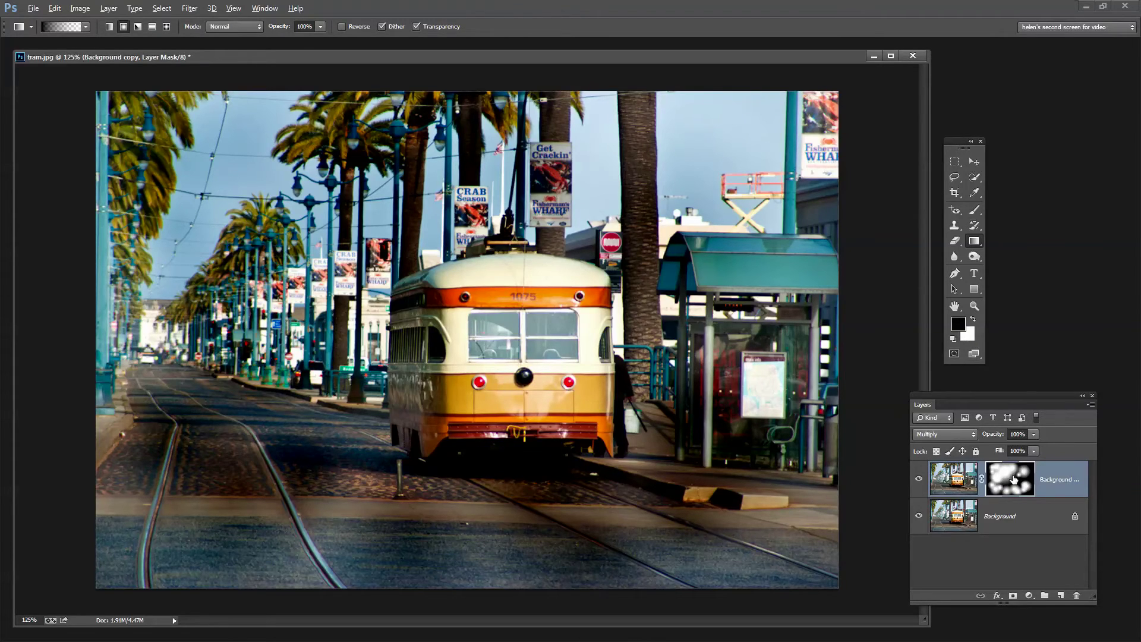
pyautogui.hotkey('alt', 'BackSpace')
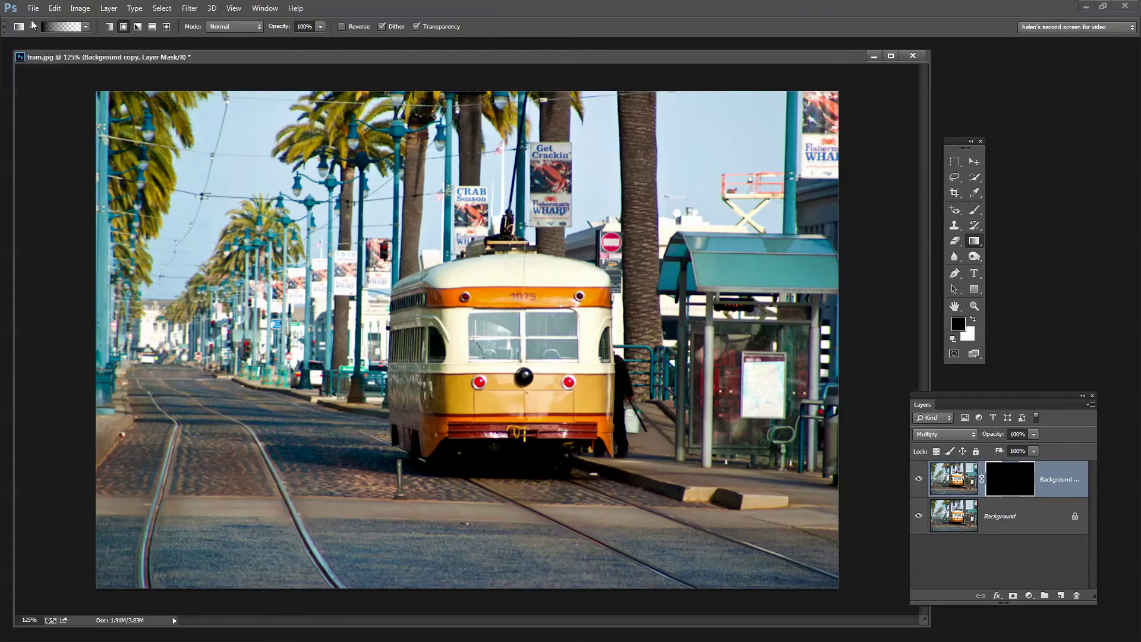
pyautogui.click(110, 28)
pyautogui.click(974, 319)
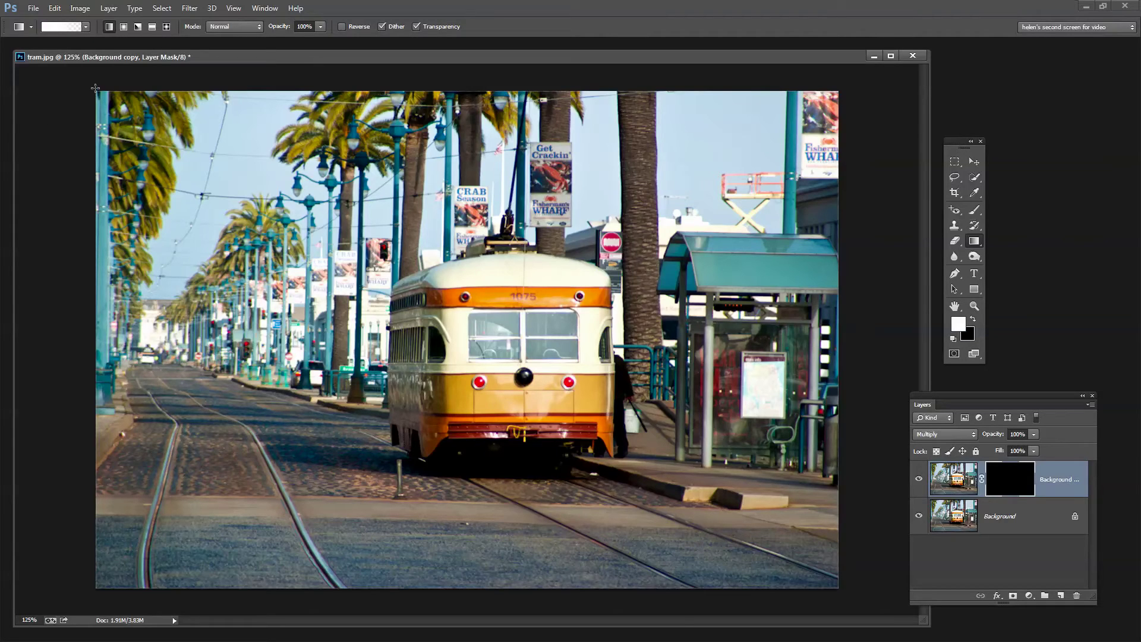
# - Draw short white-to-transparent linear gradients on the mask inward from all four edges and the corners to build a dark vignette around the tram
pyautogui.moveTo(54, 288); pyautogui.dragTo(113, 586)
pyautogui.moveTo(281, 606); pyautogui.dragTo(364, 529)
pyautogui.moveTo(790, 594); pyautogui.dragTo(699, 523)
pyautogui.moveTo(553, 608); pyautogui.dragTo(578, 524)
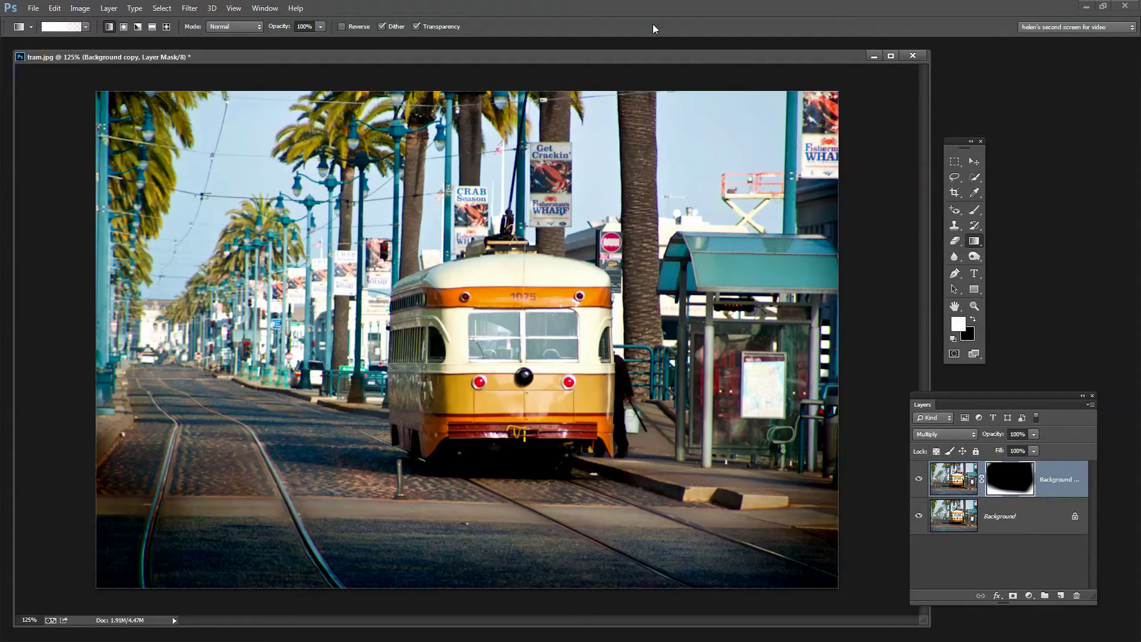
pyautogui.moveTo(701, 89); pyautogui.dragTo(666, 148)
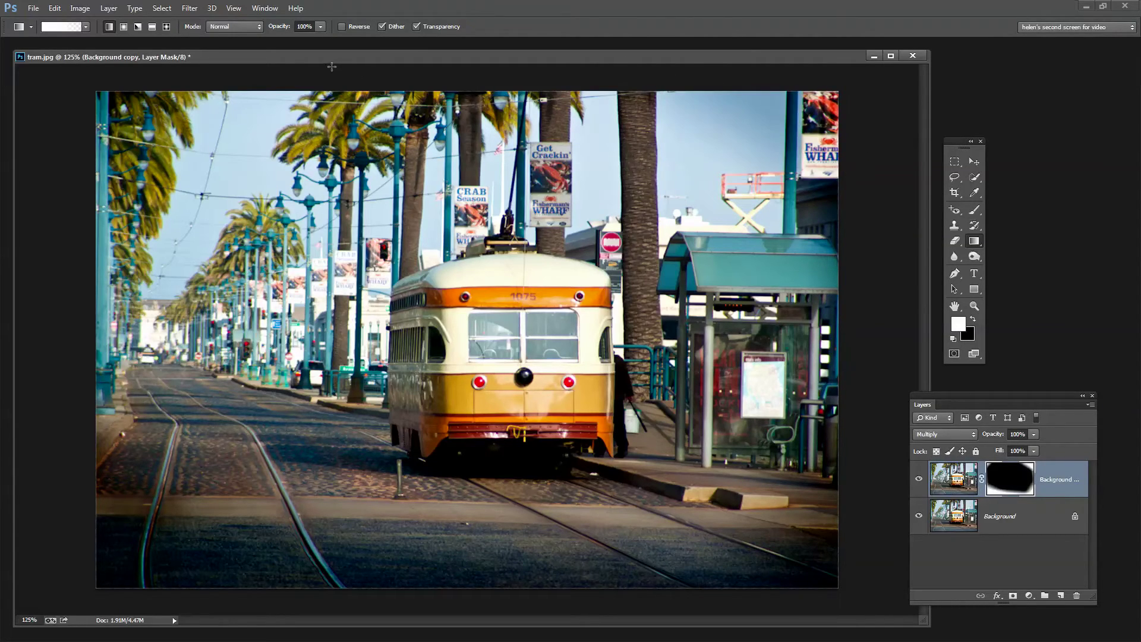
pyautogui.moveTo(335, 85); pyautogui.dragTo(352, 181)
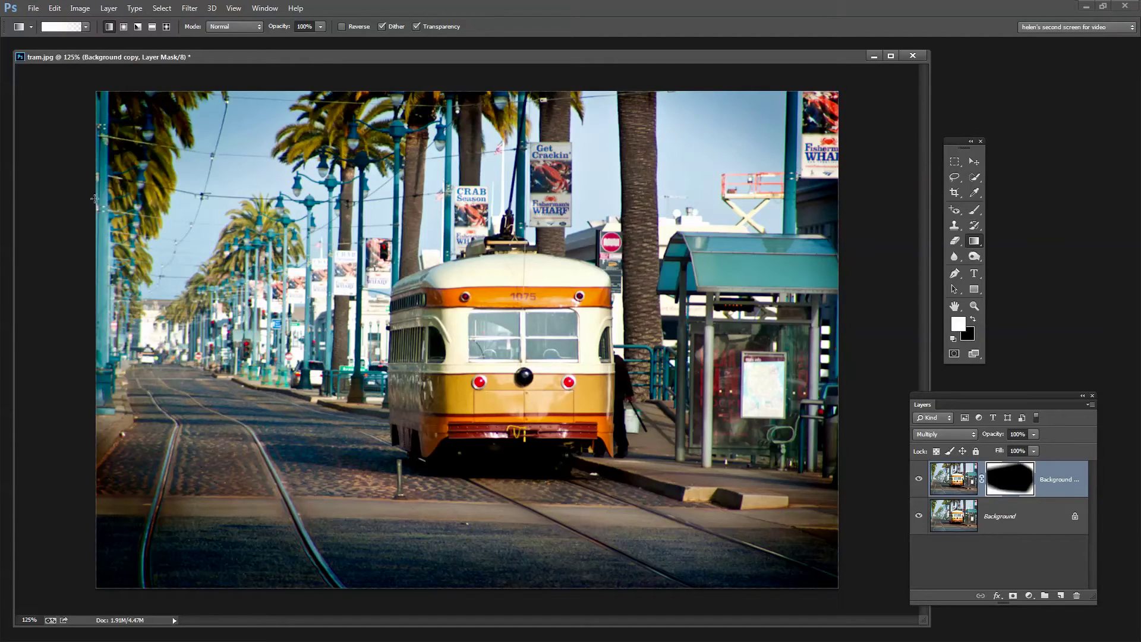
pyautogui.moveTo(87, 355); pyautogui.dragTo(195, 385)
pyautogui.moveTo(49, 369); pyautogui.dragTo(231, 369)
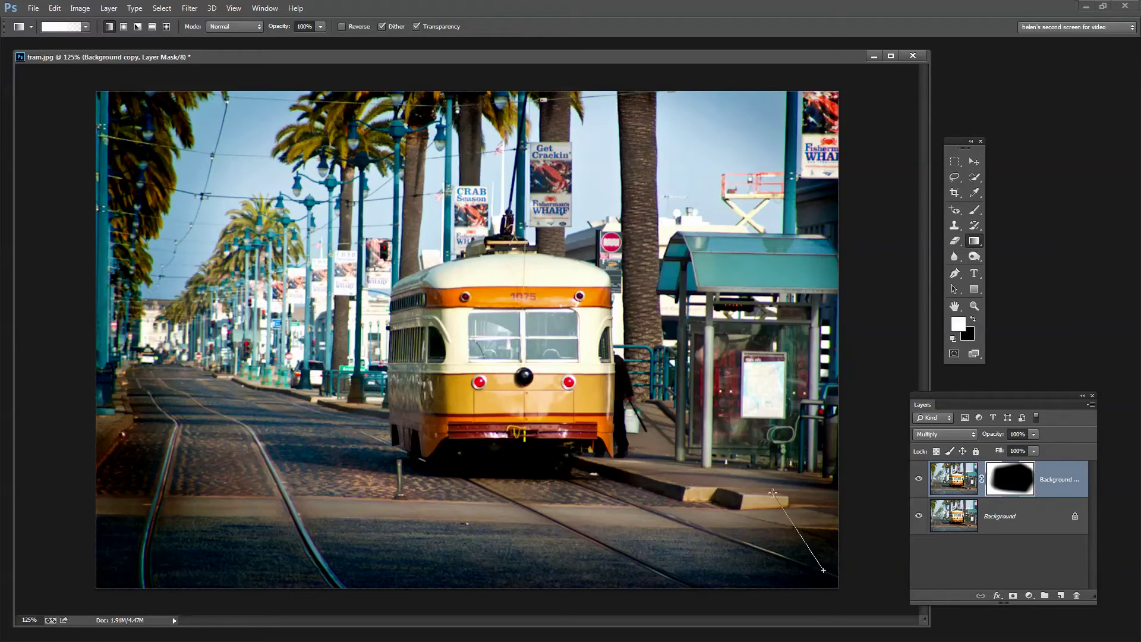
pyautogui.moveTo(861, 198); pyautogui.dragTo(795, 198)
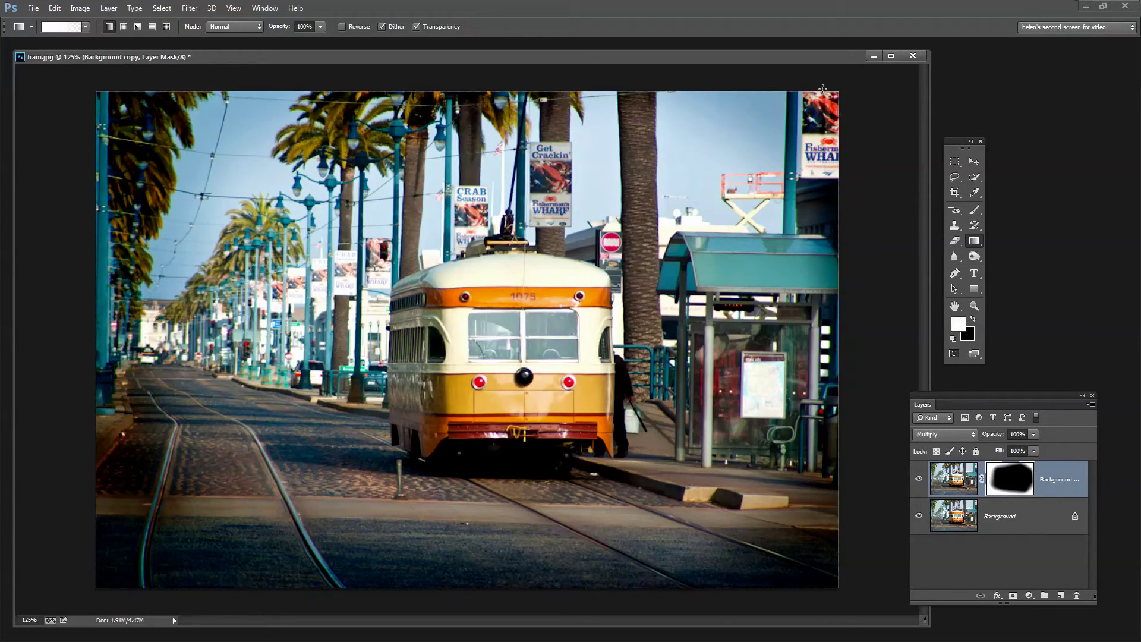
pyautogui.moveTo(773, 93); pyautogui.dragTo(761, 107)
pyautogui.moveTo(595, 92); pyautogui.dragTo(556, 178)
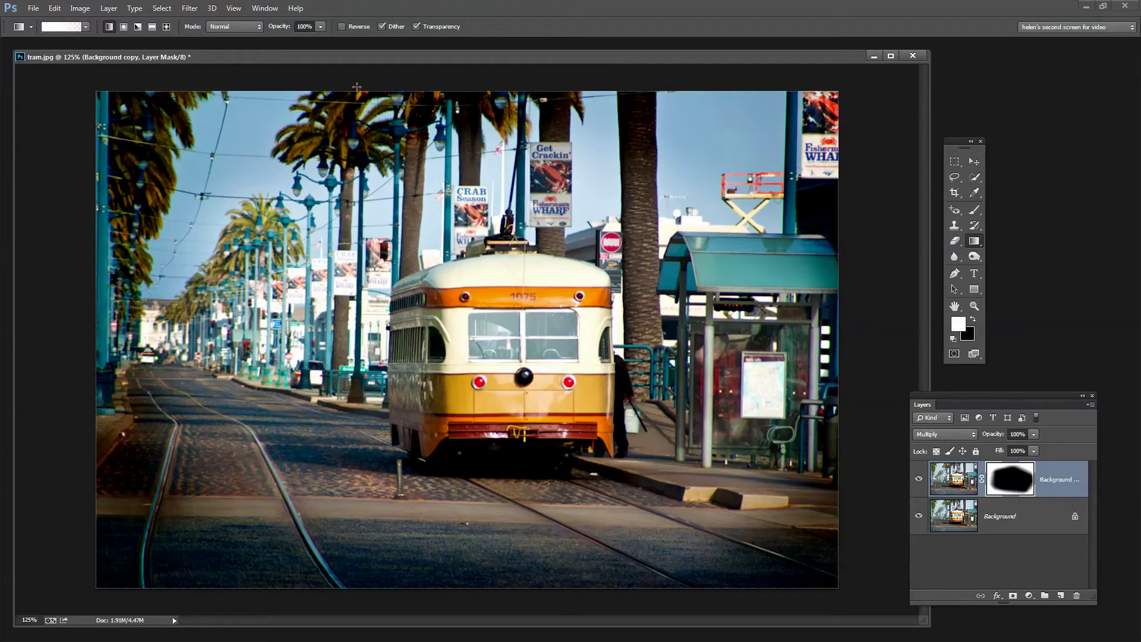
pyautogui.moveTo(85, 167); pyautogui.dragTo(189, 180)
pyautogui.moveTo(72, 324); pyautogui.dragTo(179, 336)
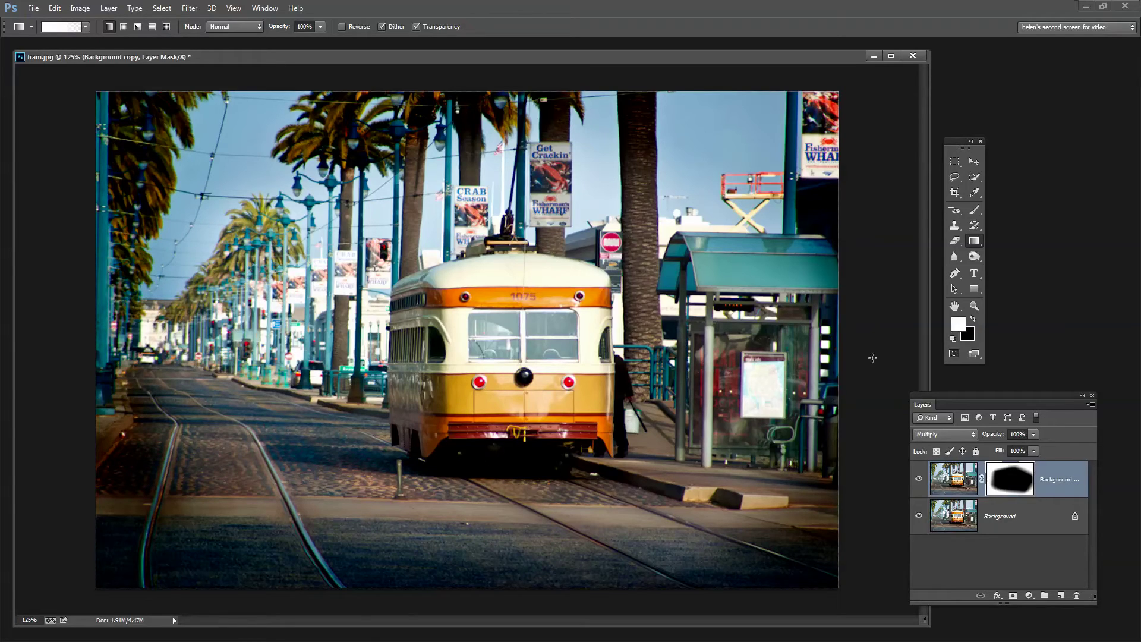
pyautogui.moveTo(847, 339); pyautogui.dragTo(849, 339)
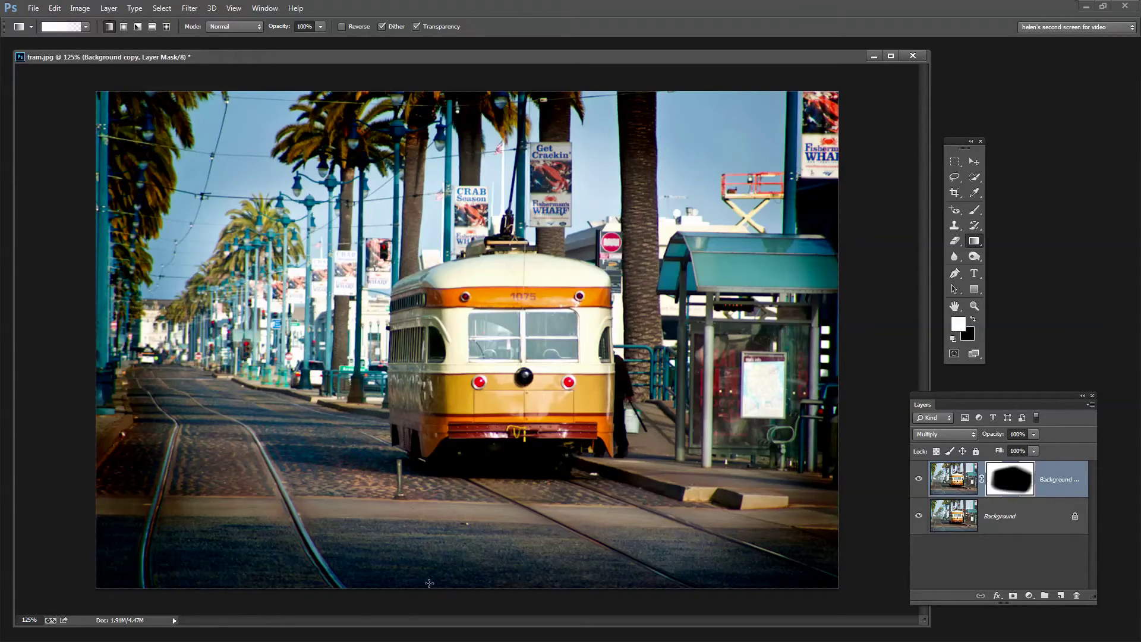
pyautogui.moveTo(429, 583); pyautogui.dragTo(441, 563)
pyautogui.moveTo(582, 590); pyautogui.dragTo(571, 522)
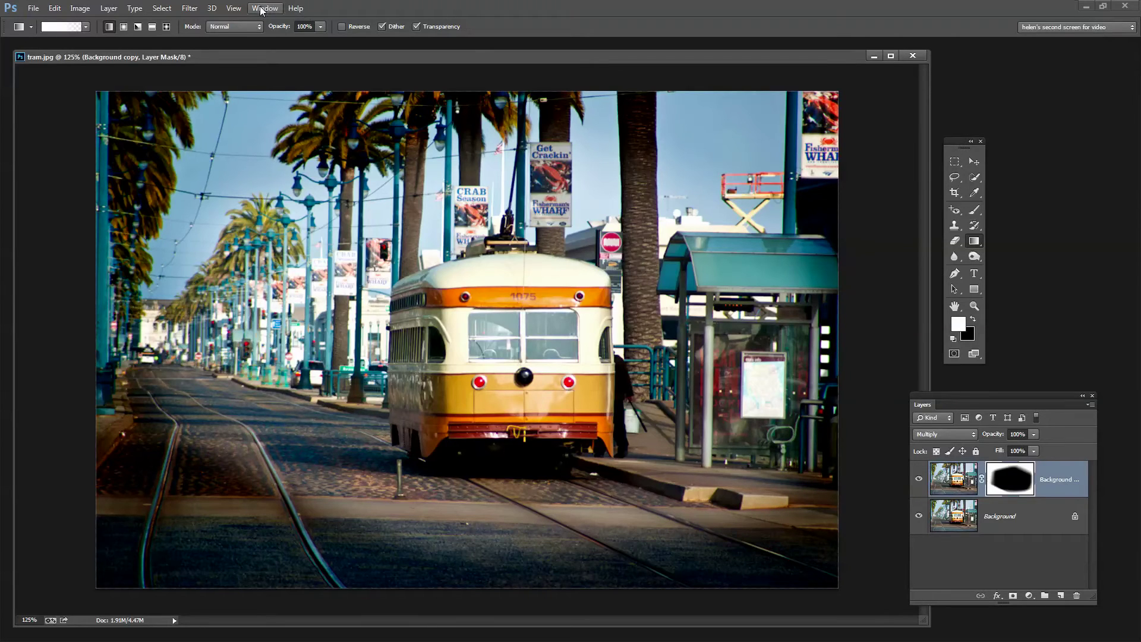
# - Create a new blank document with a white background, accepting the offered settings
pyautogui.click(32, 8)
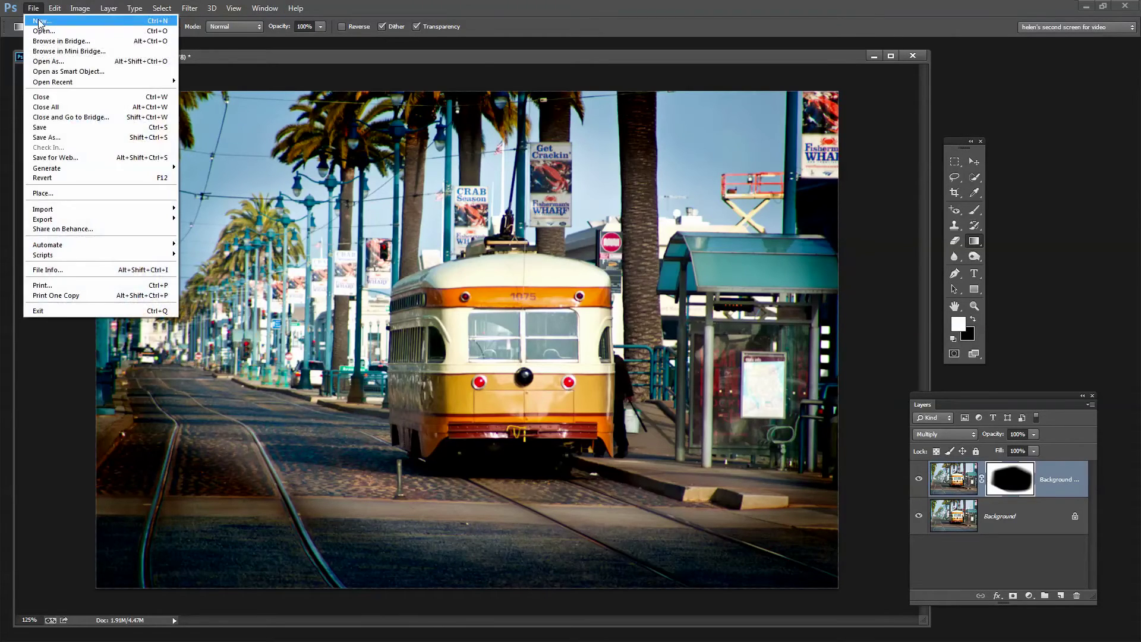
pyautogui.click(38, 19)
pyautogui.click(686, 165)
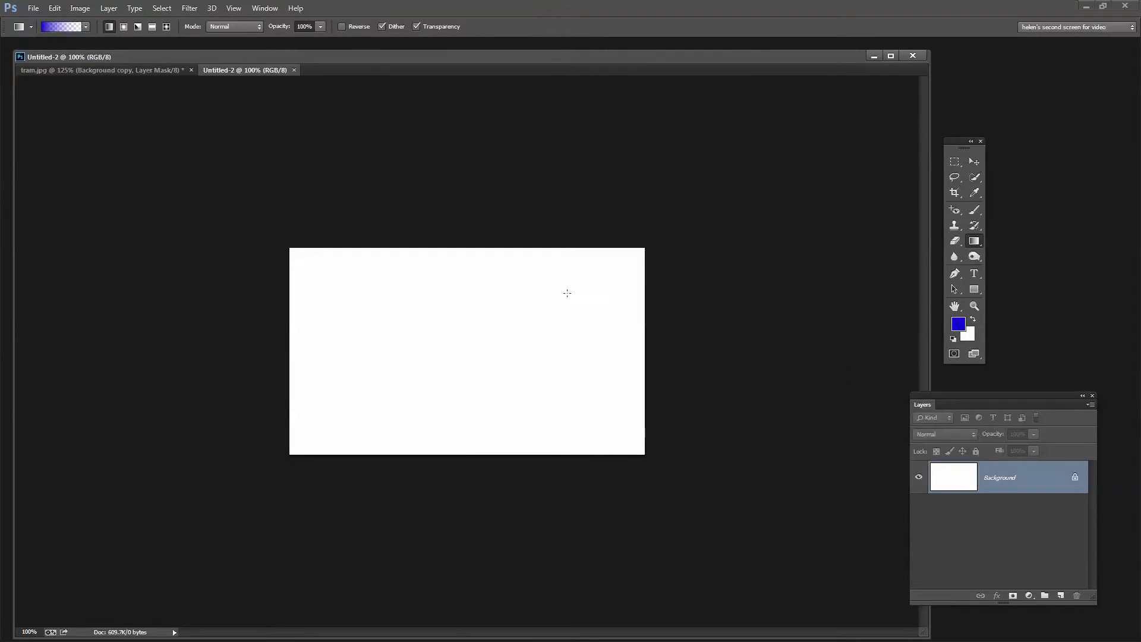
# - Render Difference Clouds on the white background using the blue foreground and white background colours
pyautogui.press('z')
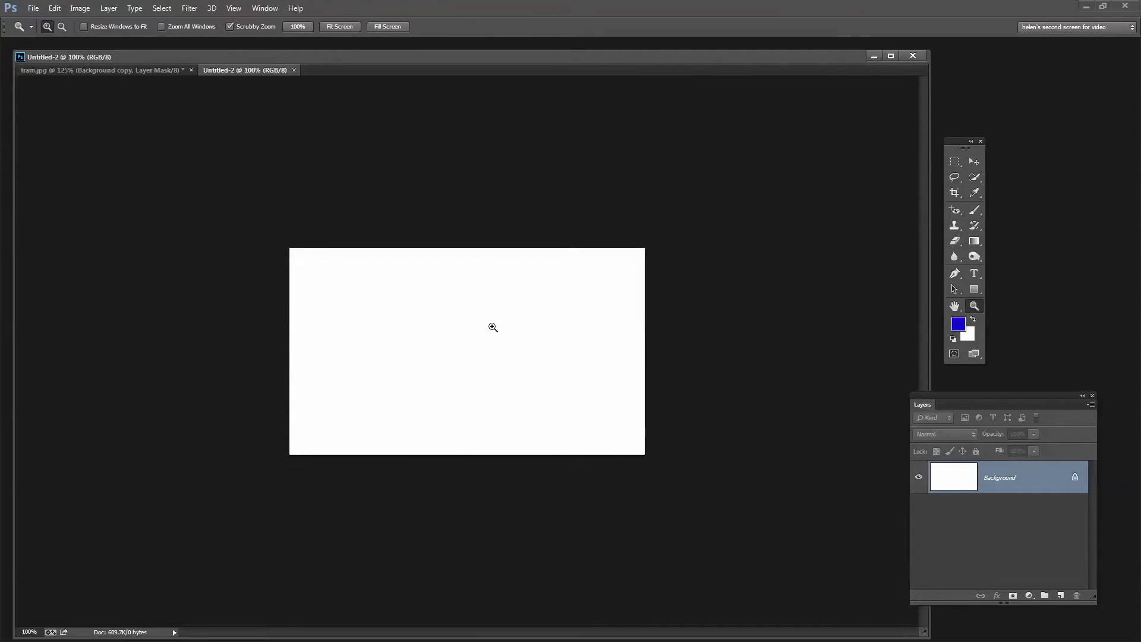
pyautogui.click(493, 327)
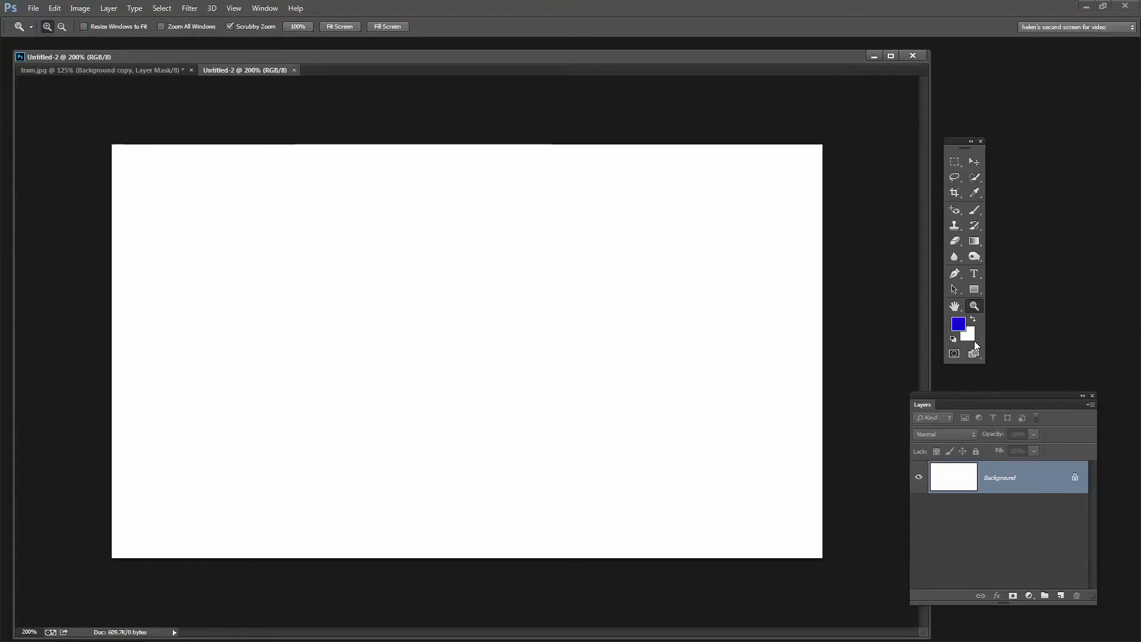
pyautogui.click(188, 8)
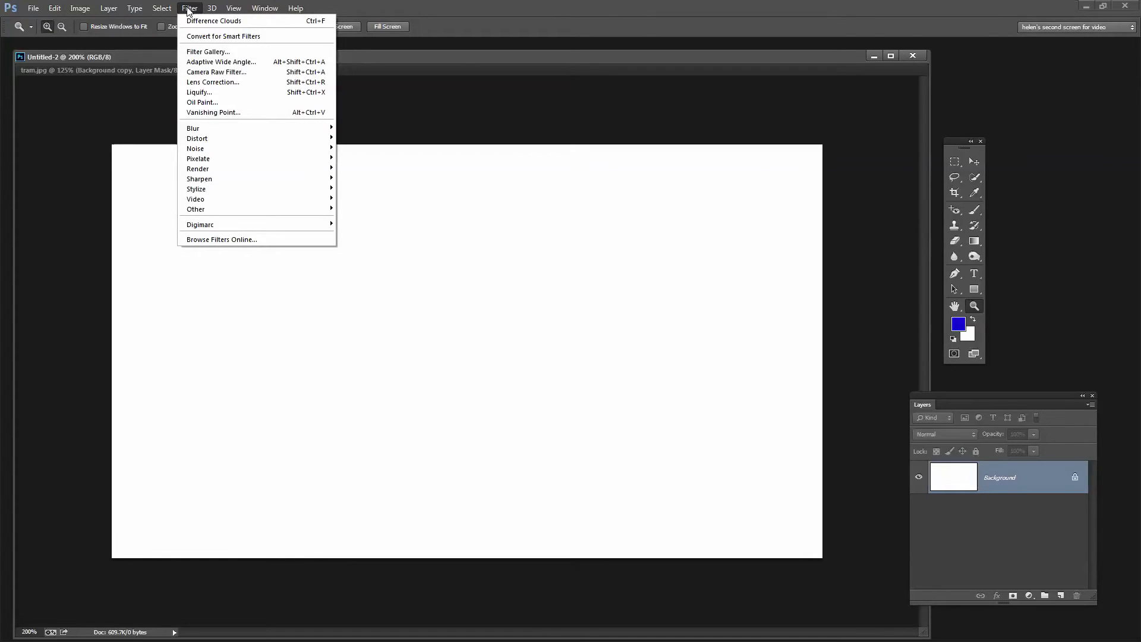
pyautogui.moveTo(216, 170)
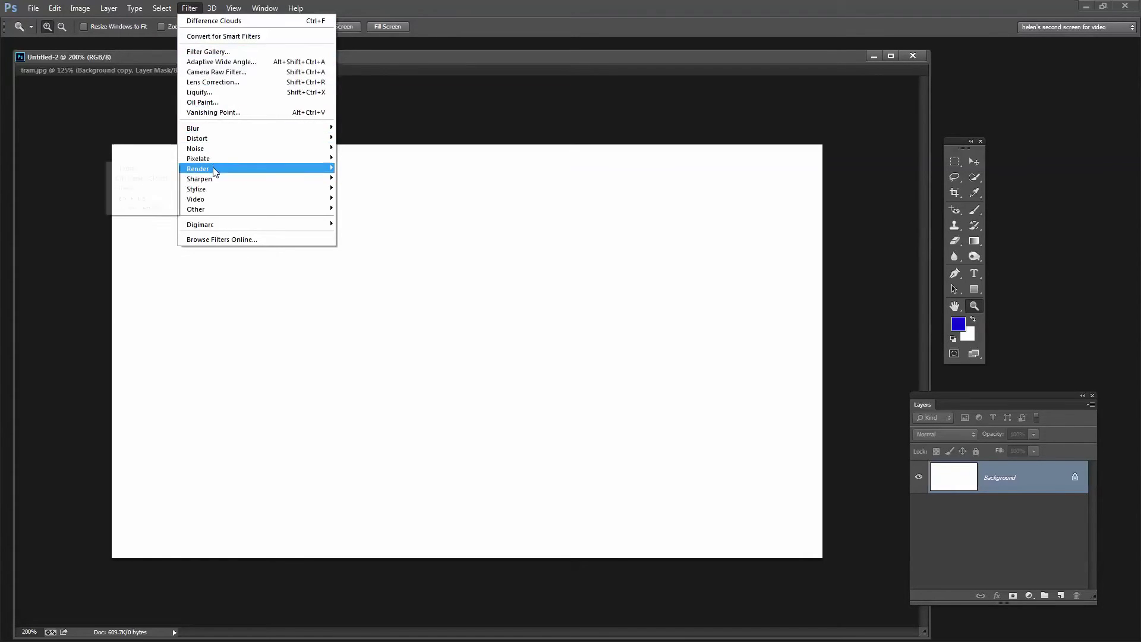
pyautogui.click(129, 180)
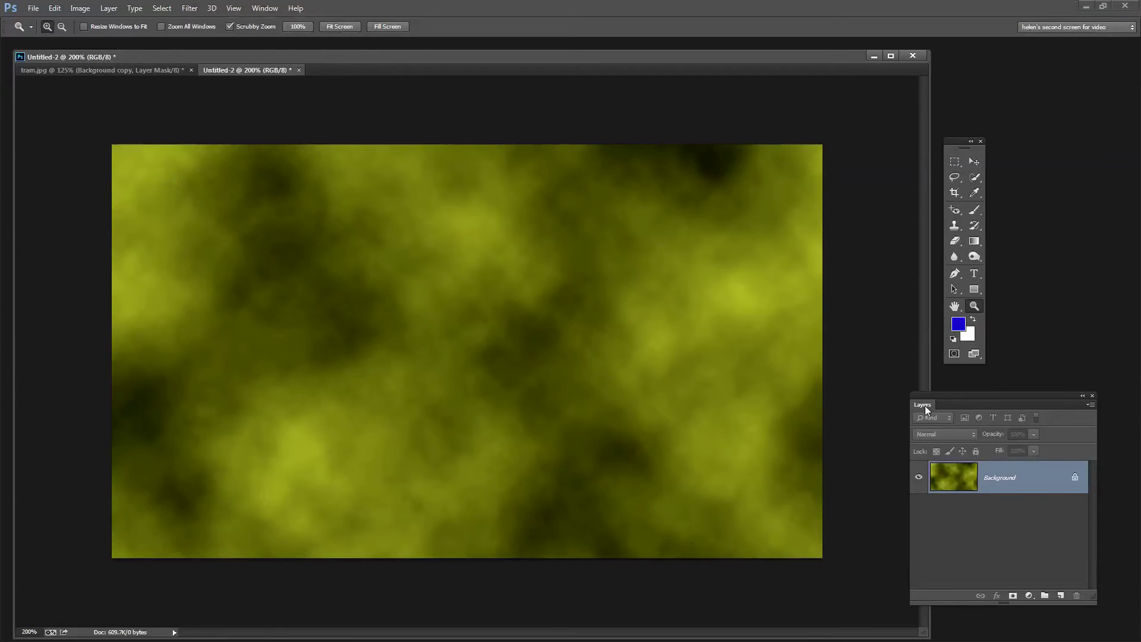
# - Set the foreground colour to bright green, 2ecd32
pyautogui.click(958, 325)
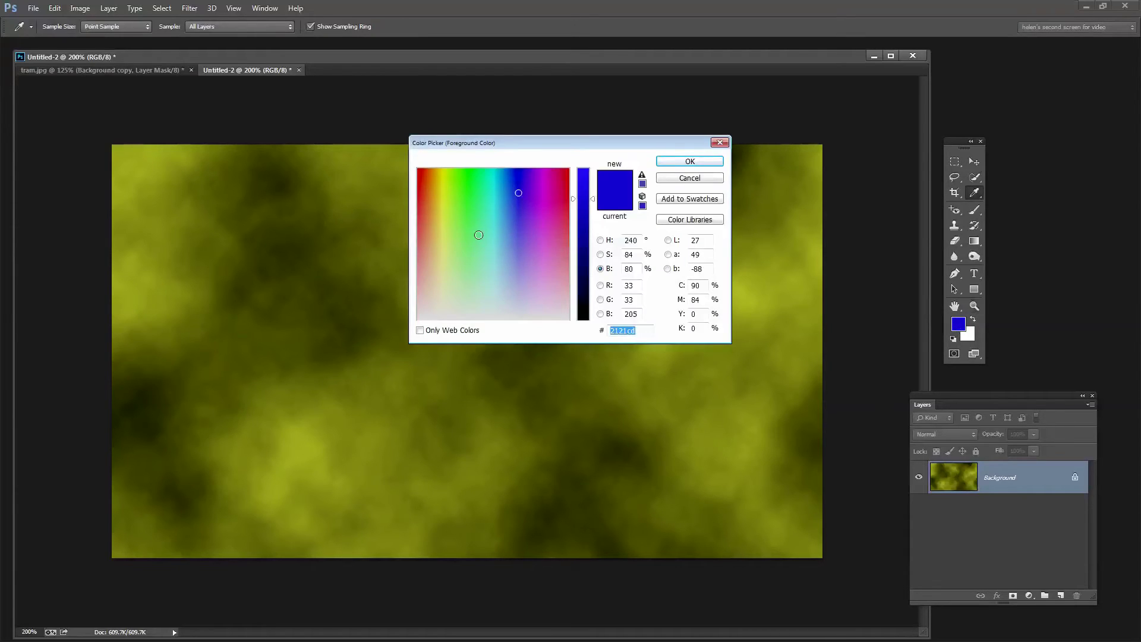
pyautogui.click(468, 202)
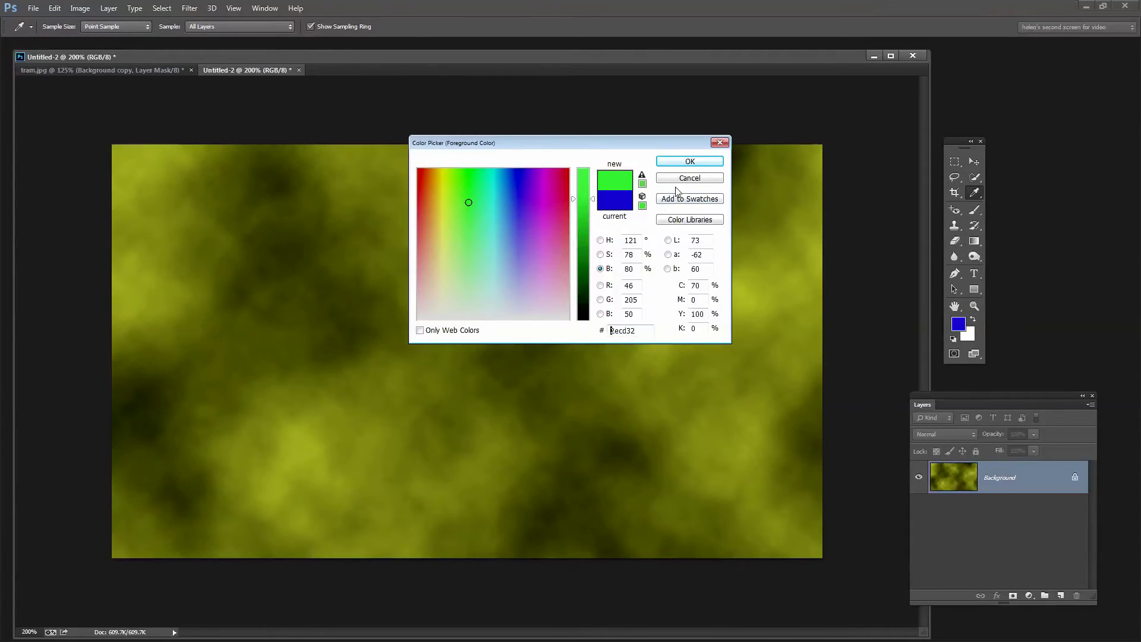
pyautogui.click(704, 161)
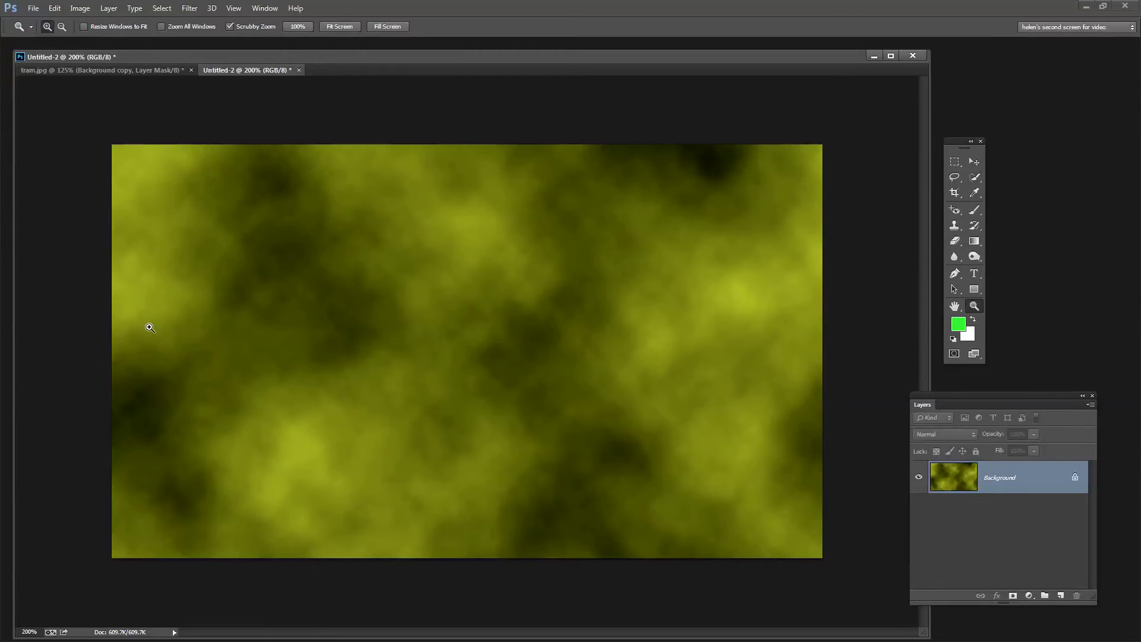
# - Undo the first clouds and render Difference Clouds on the white background again using the green foreground colour
pyautogui.hotkey('ctrl', 'z')
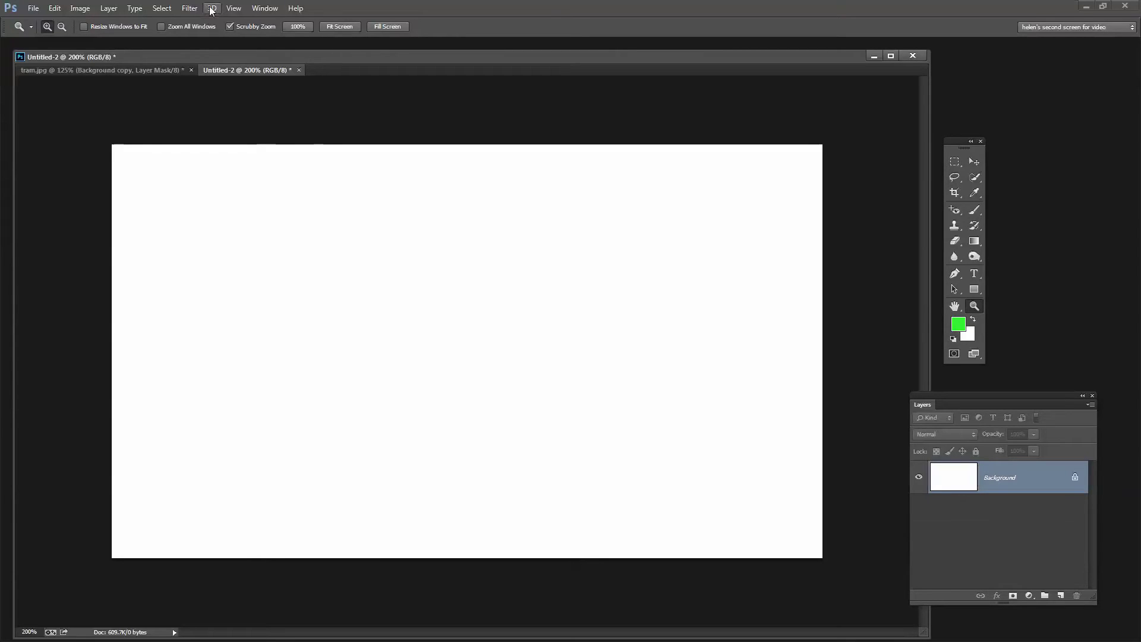
pyautogui.click(191, 8)
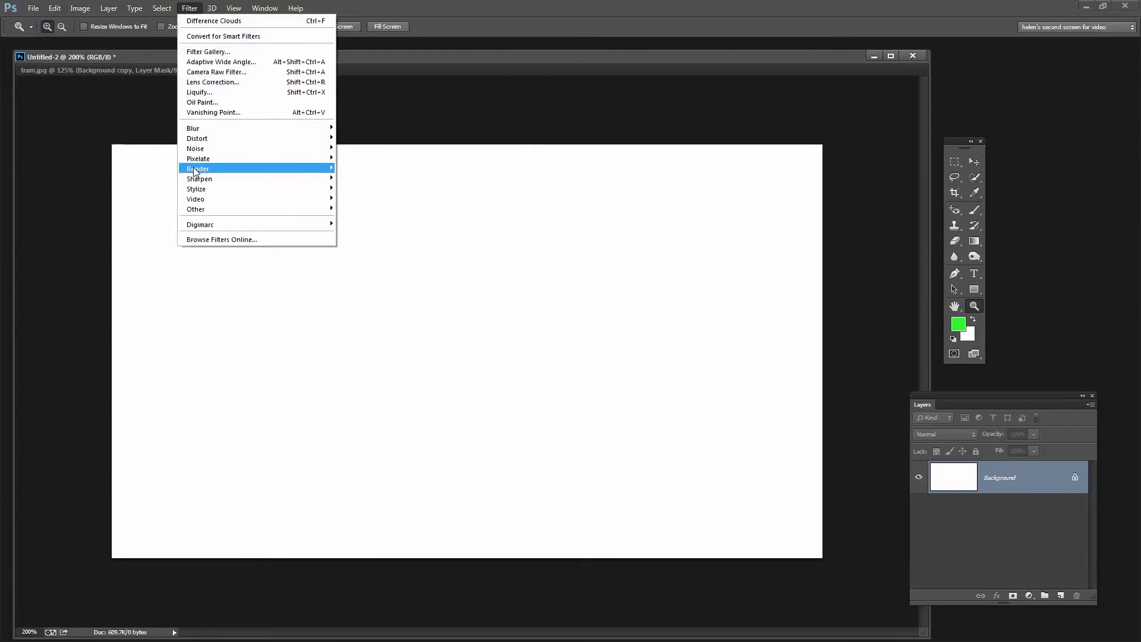
pyautogui.moveTo(196, 171)
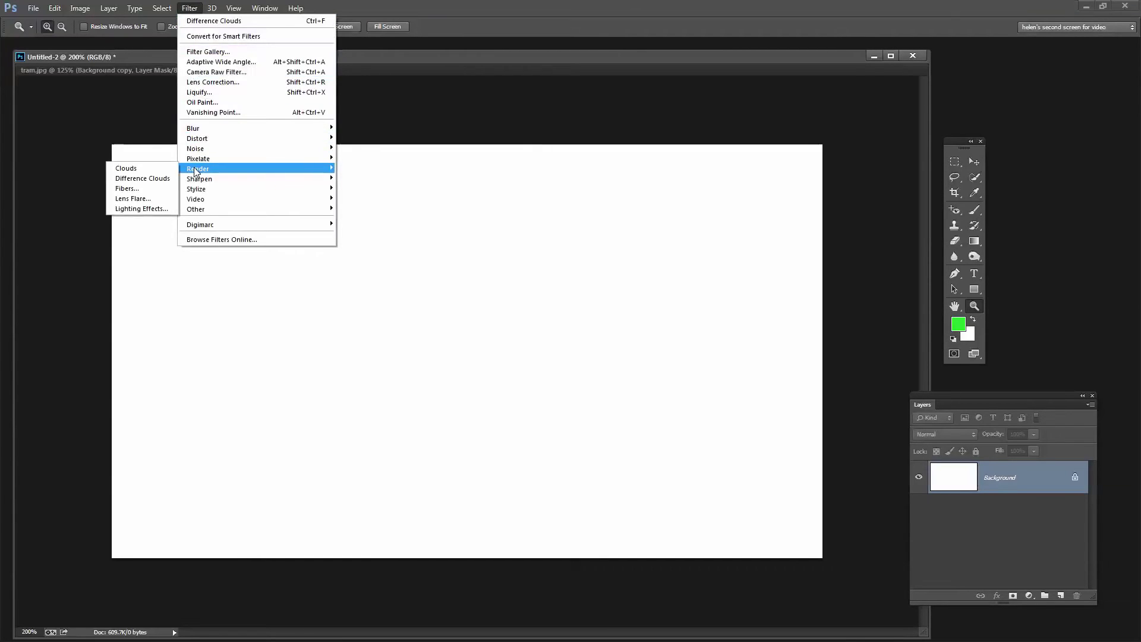
pyautogui.click(161, 183)
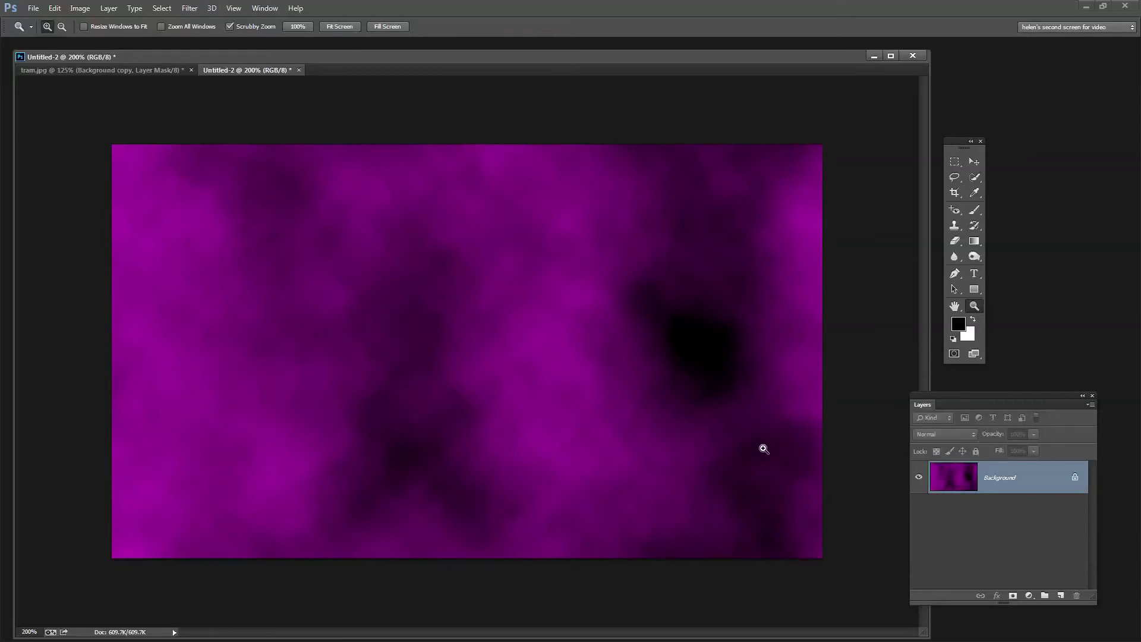
# - Undo the last clouds and render Difference Clouds on the white background with black as foreground and white as background colour
pyautogui.hotkey('ctrl', 'z')
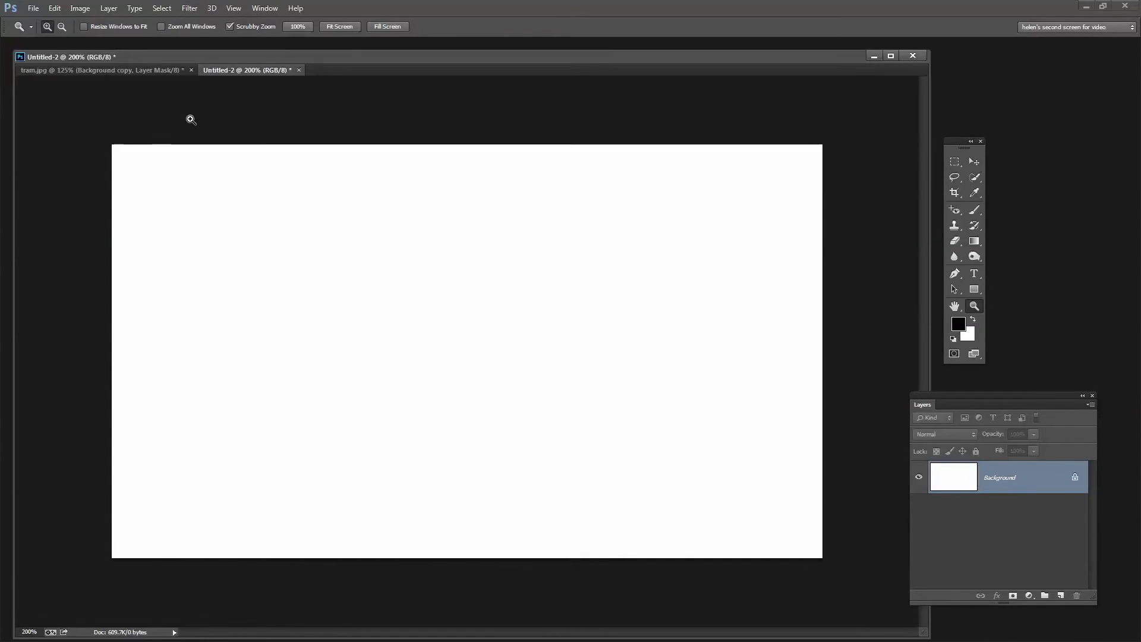
pyautogui.click(190, 9)
pyautogui.moveTo(215, 161)
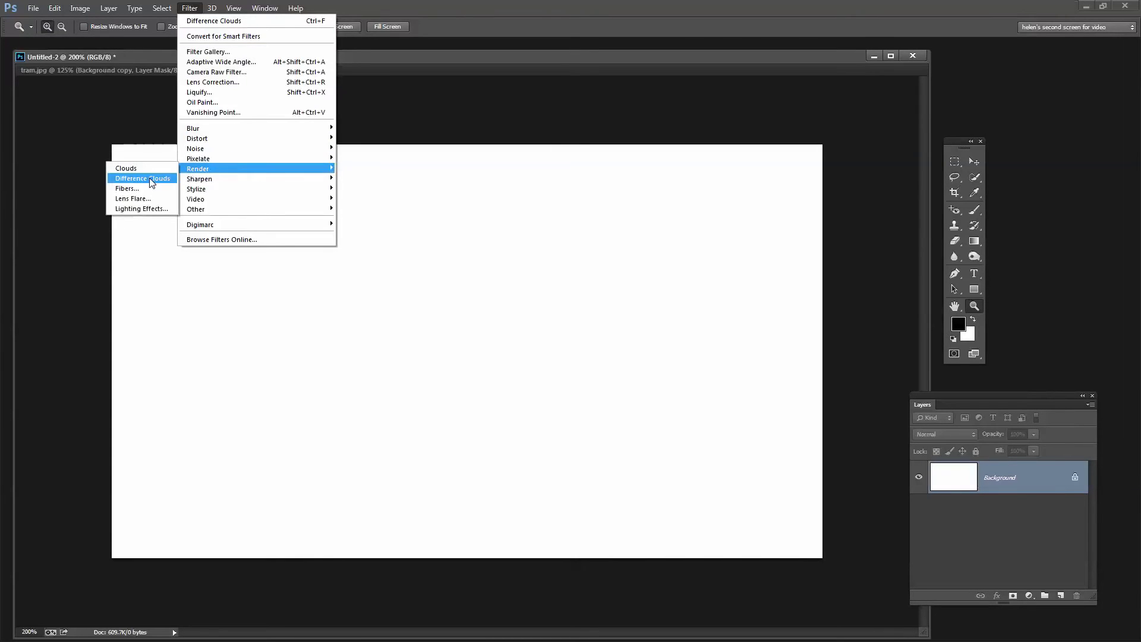
pyautogui.click(152, 179)
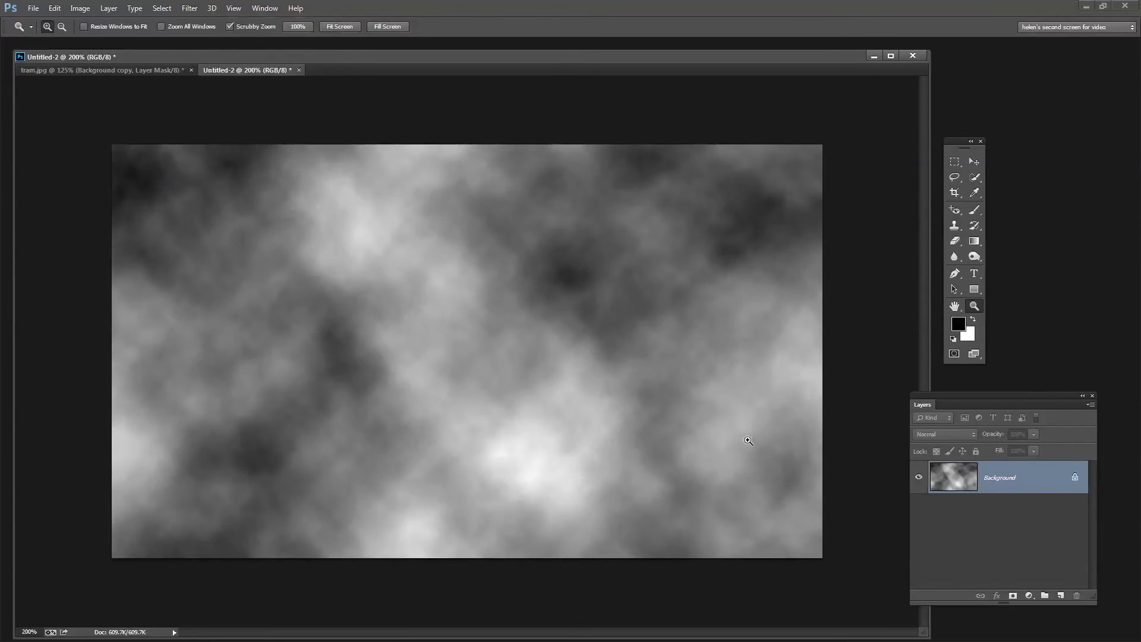
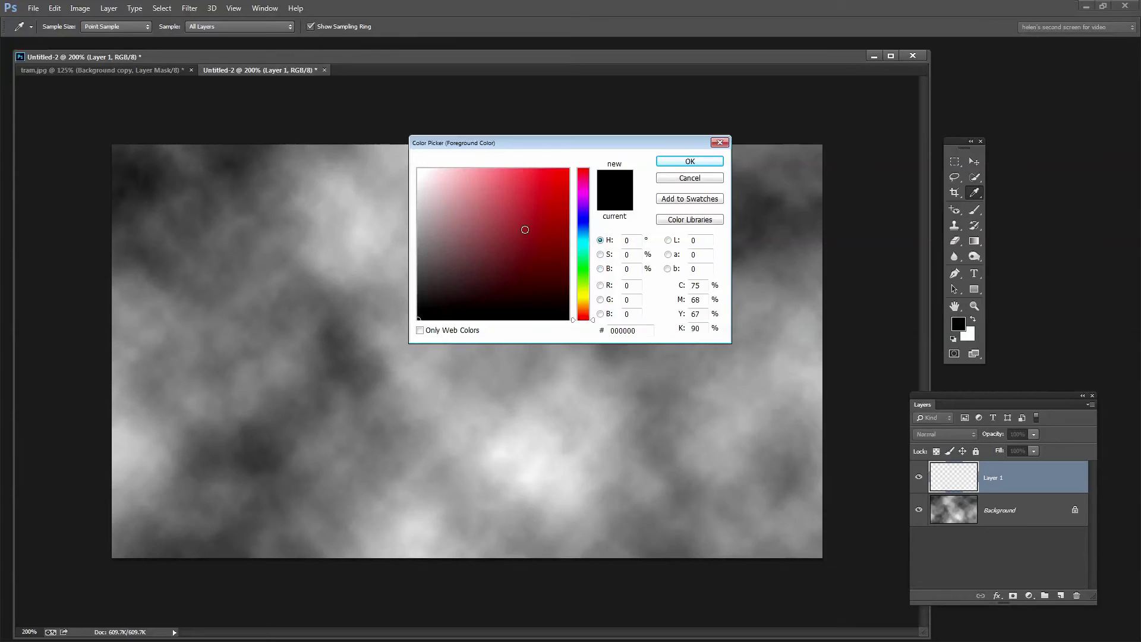
# - Set the foreground colour to light cyan, 76e3f0
pyautogui.click(601, 254)
pyautogui.click(601, 268)
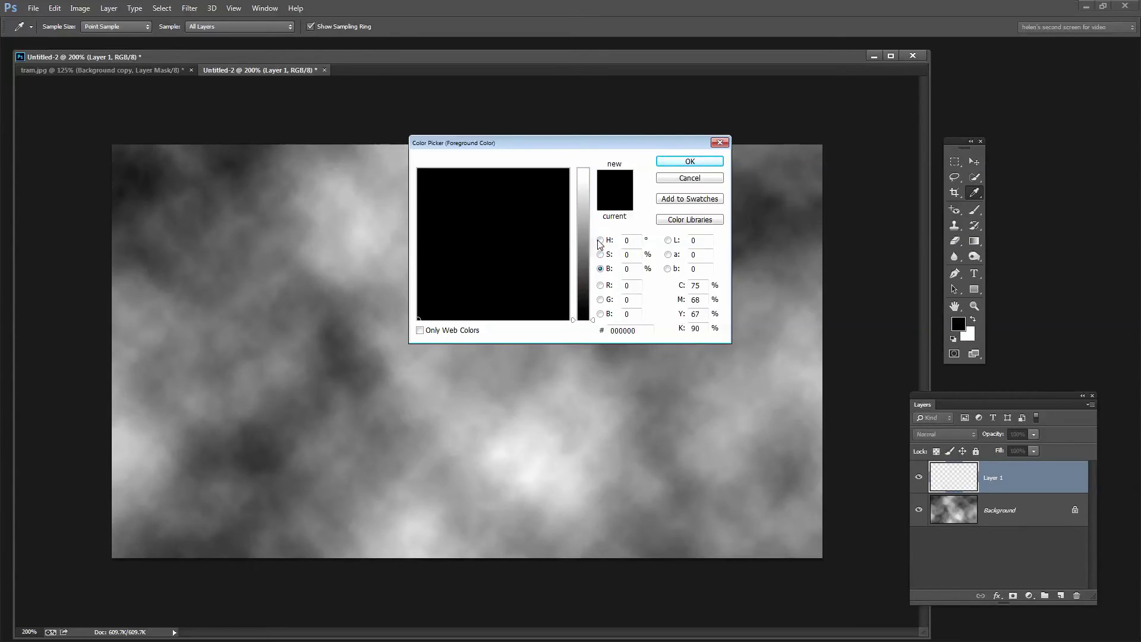
pyautogui.click(601, 241)
pyautogui.click(520, 208)
pyautogui.click(583, 245)
pyautogui.click(583, 241)
pyautogui.click(494, 177)
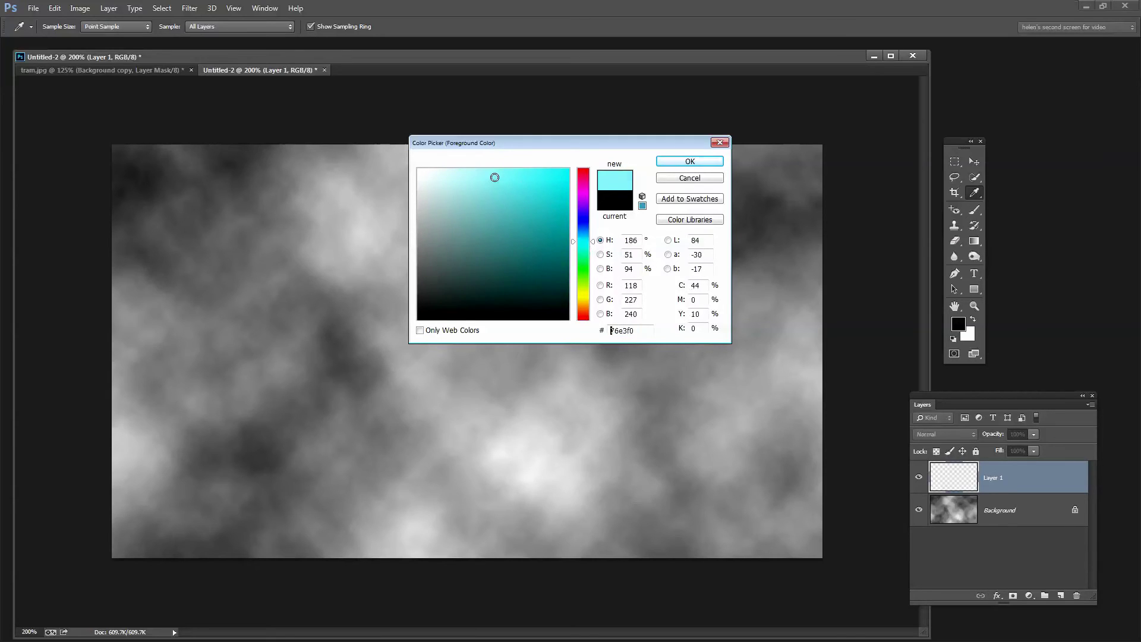
pyautogui.click(682, 164)
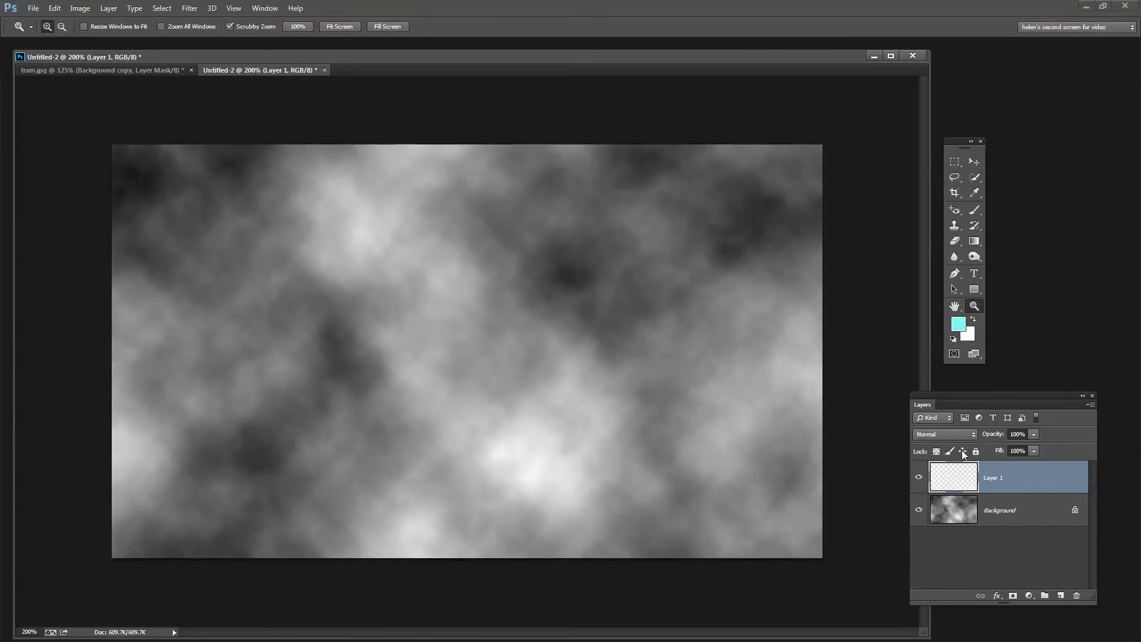
# - Set Layer 1's blend mode to Color and set up the Gradient tool with a radial foreground-to-transparent gradient
pyautogui.click(945, 434)
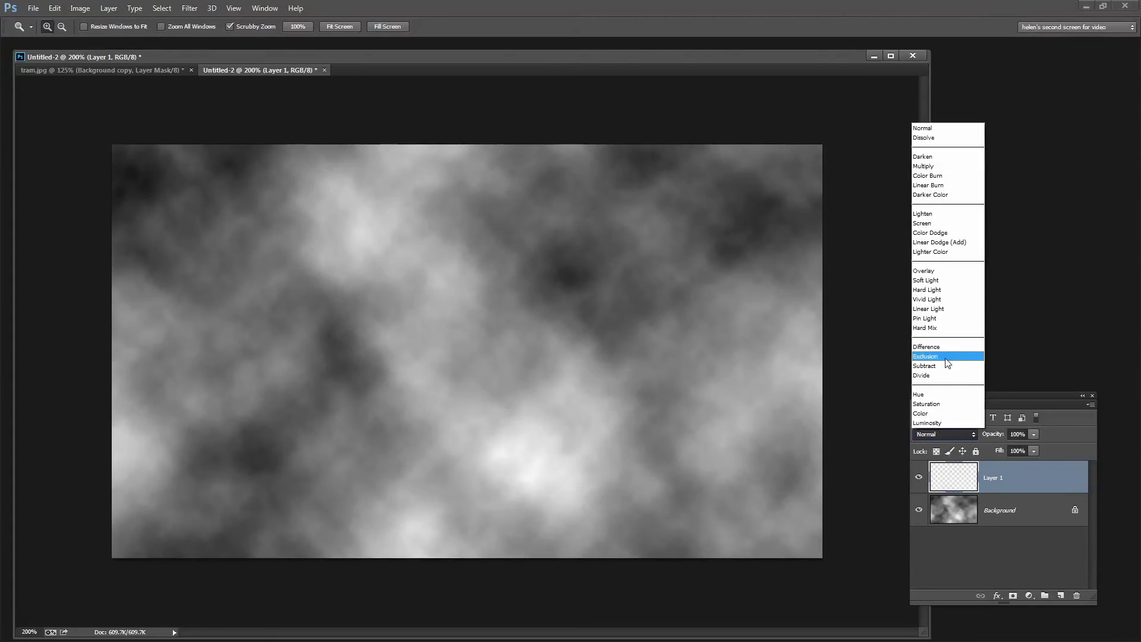
pyautogui.click(922, 413)
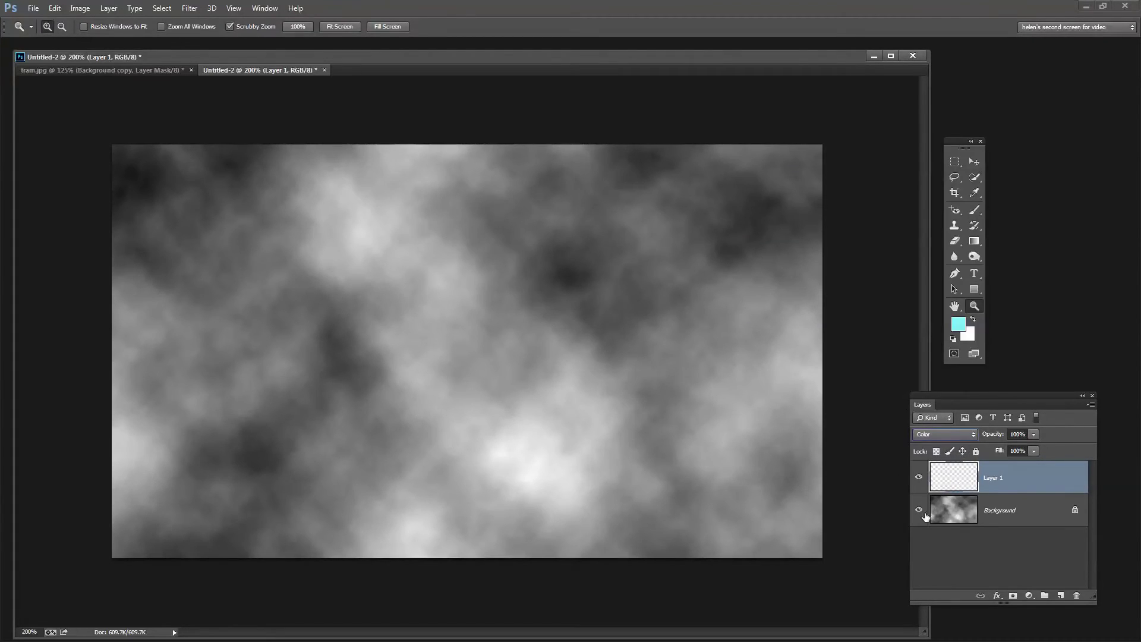
pyautogui.click(974, 240)
pyautogui.click(123, 26)
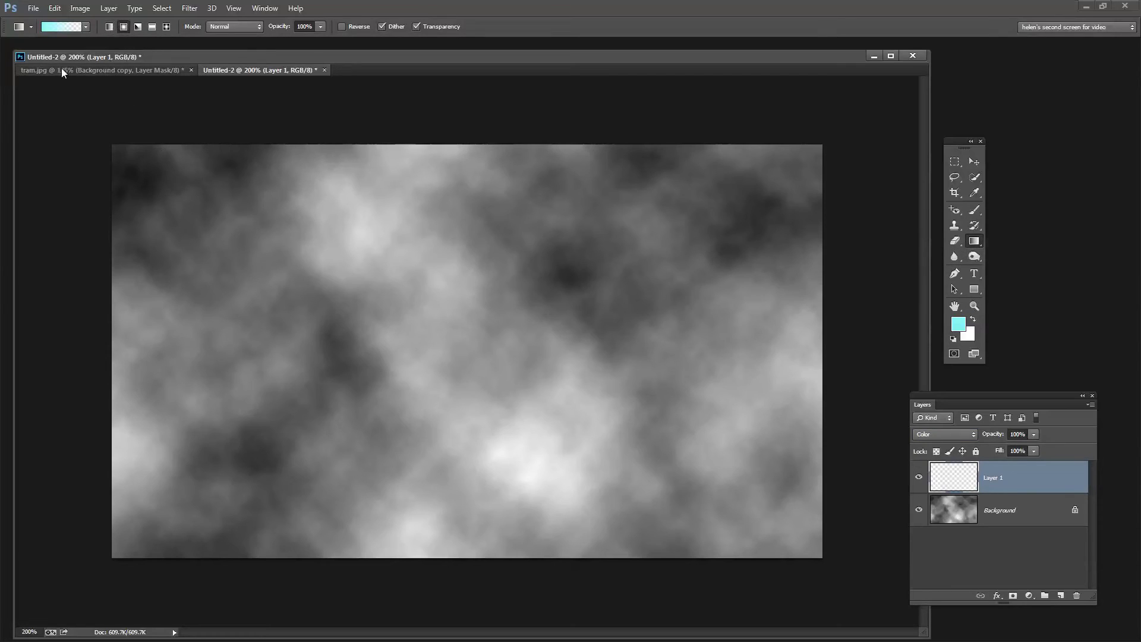
pyautogui.click(86, 26)
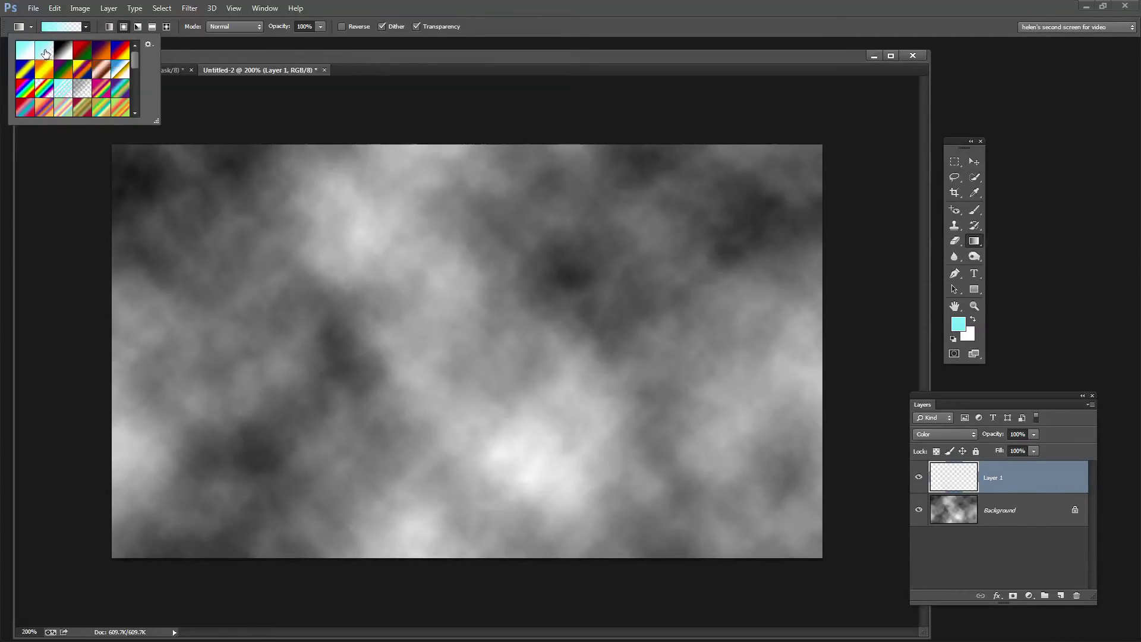
# - Draw cyan radial gradients of varying size scattered across the clouds on Layer 1
pyautogui.moveTo(239, 221); pyautogui.dragTo(282, 311)
pyautogui.moveTo(405, 379); pyautogui.dragTo(452, 416)
pyautogui.moveTo(556, 284); pyautogui.dragTo(654, 312)
pyautogui.moveTo(670, 205); pyautogui.dragTo(757, 264)
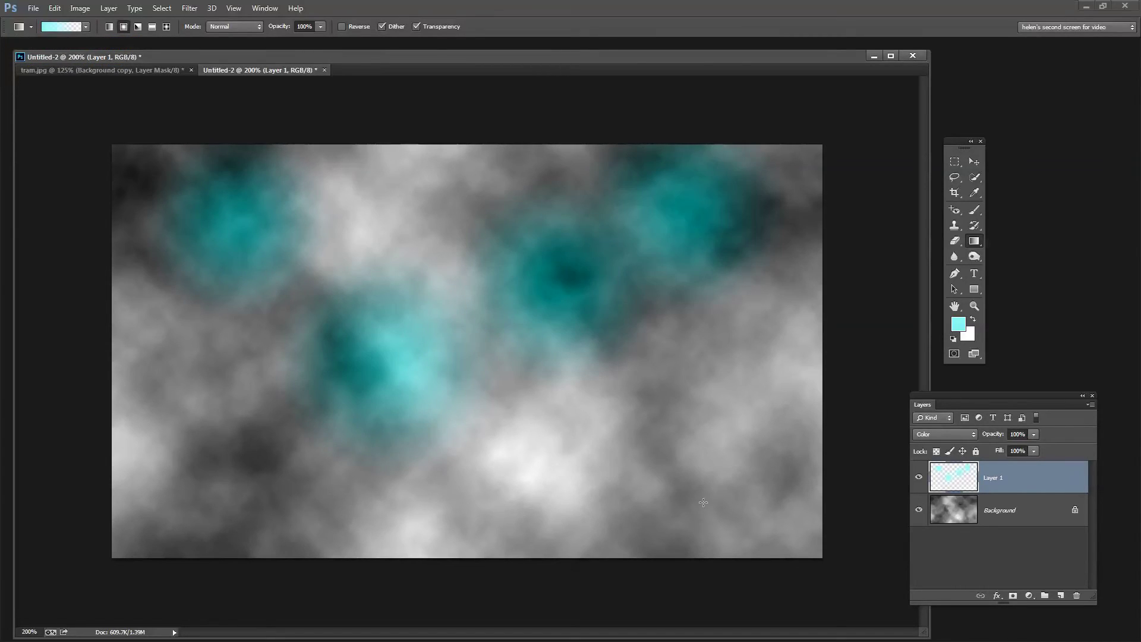
pyautogui.moveTo(200, 424); pyautogui.dragTo(157, 495)
pyautogui.moveTo(159, 326); pyautogui.dragTo(153, 336)
pyautogui.moveTo(220, 554); pyautogui.dragTo(220, 554)
pyautogui.moveTo(532, 451); pyautogui.dragTo(579, 461)
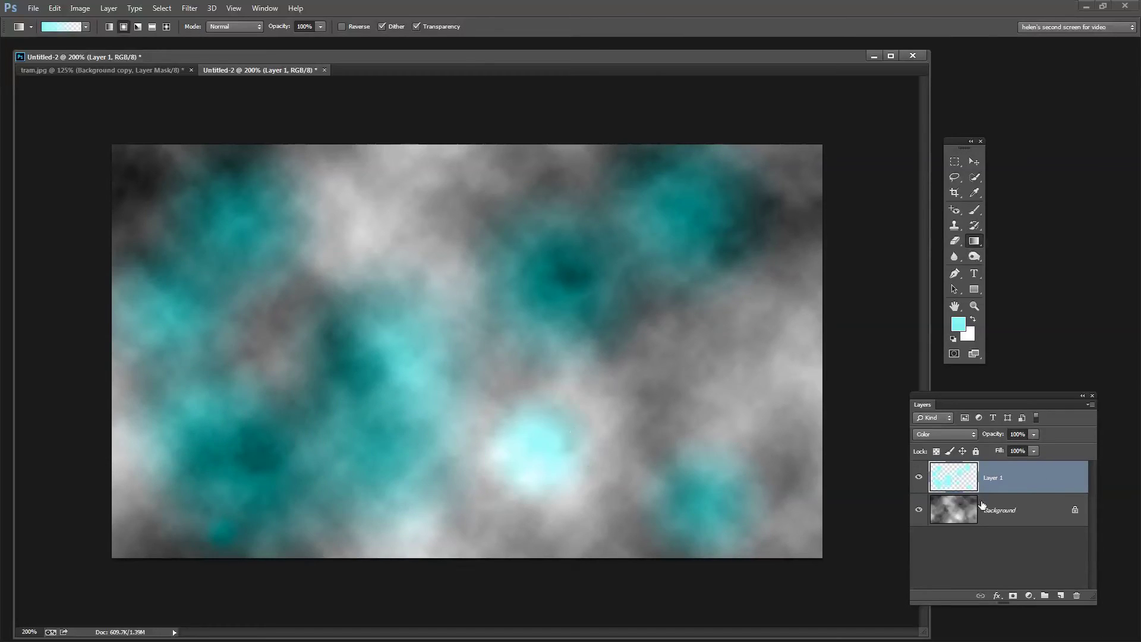
# - Add a new layer above Layer 1 with its blend mode set to Color
pyautogui.click(1060, 596)
pyautogui.click(933, 435)
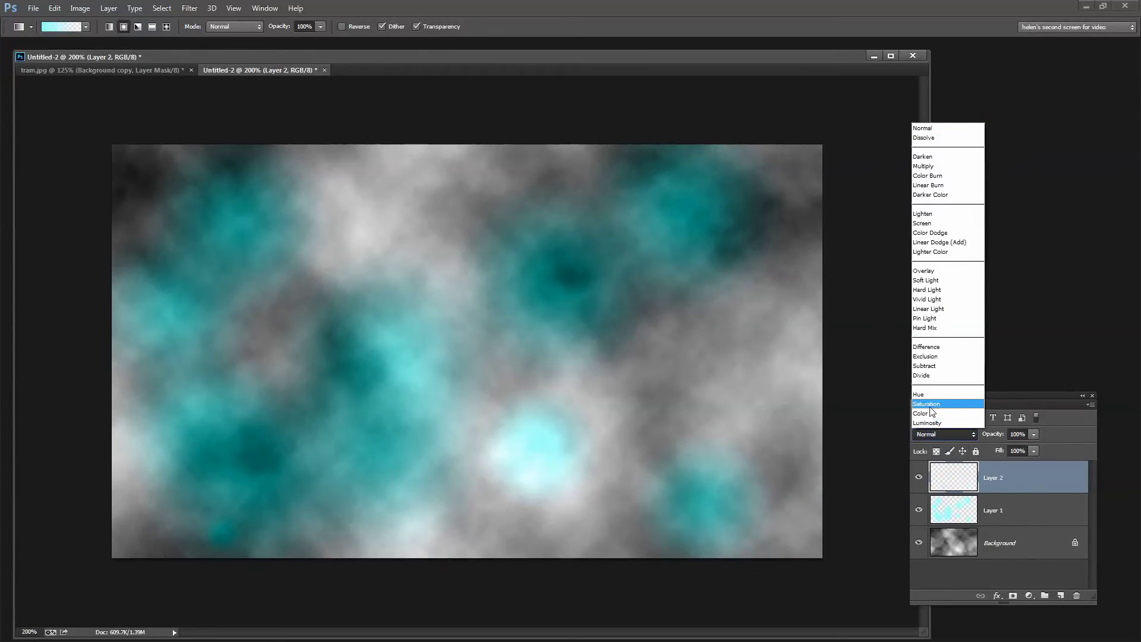
pyautogui.click(926, 419)
# - Set the foreground colour to a saturated deep blue and return to the Gradient tool
pyautogui.click(958, 324)
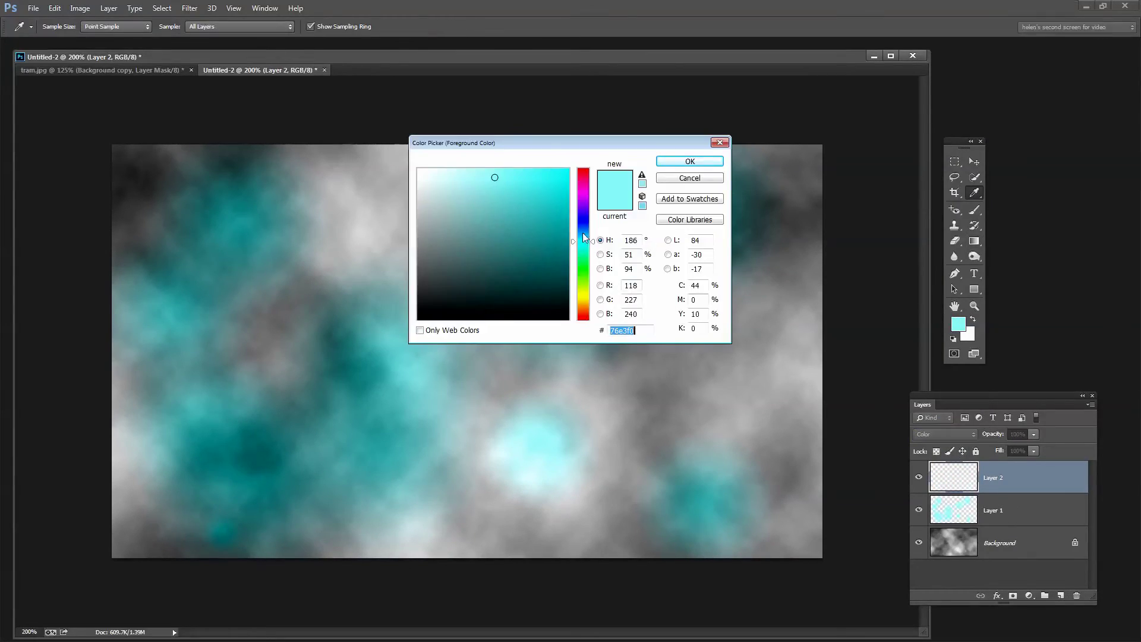
pyautogui.moveTo(580, 229); pyautogui.dragTo(583, 218)
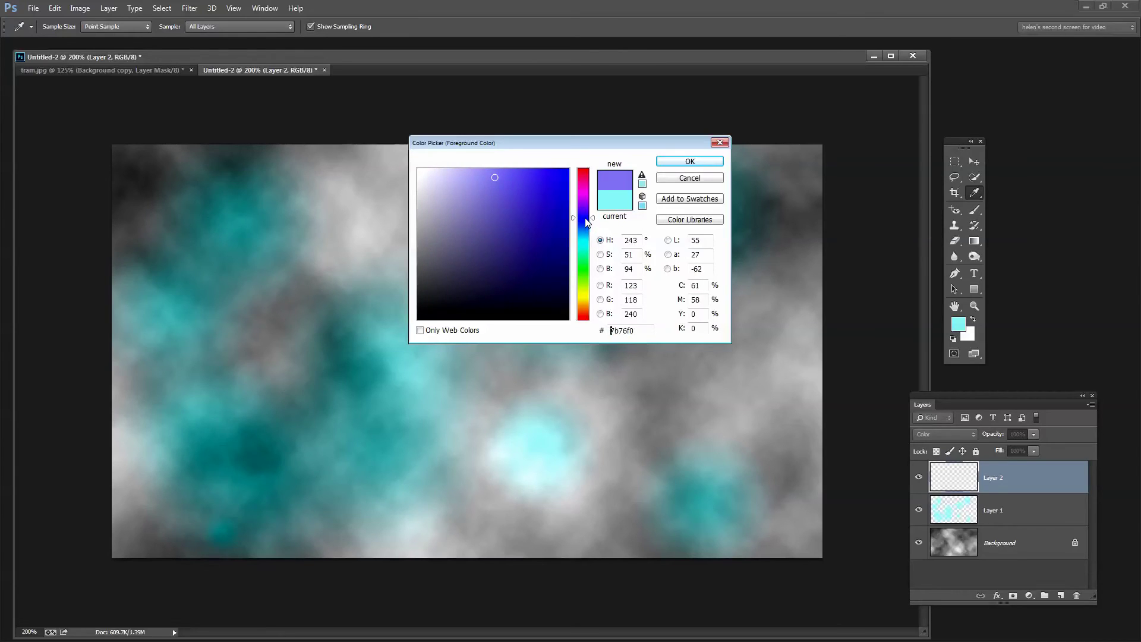
pyautogui.click(545, 186)
pyautogui.click(672, 161)
pyautogui.press('g')
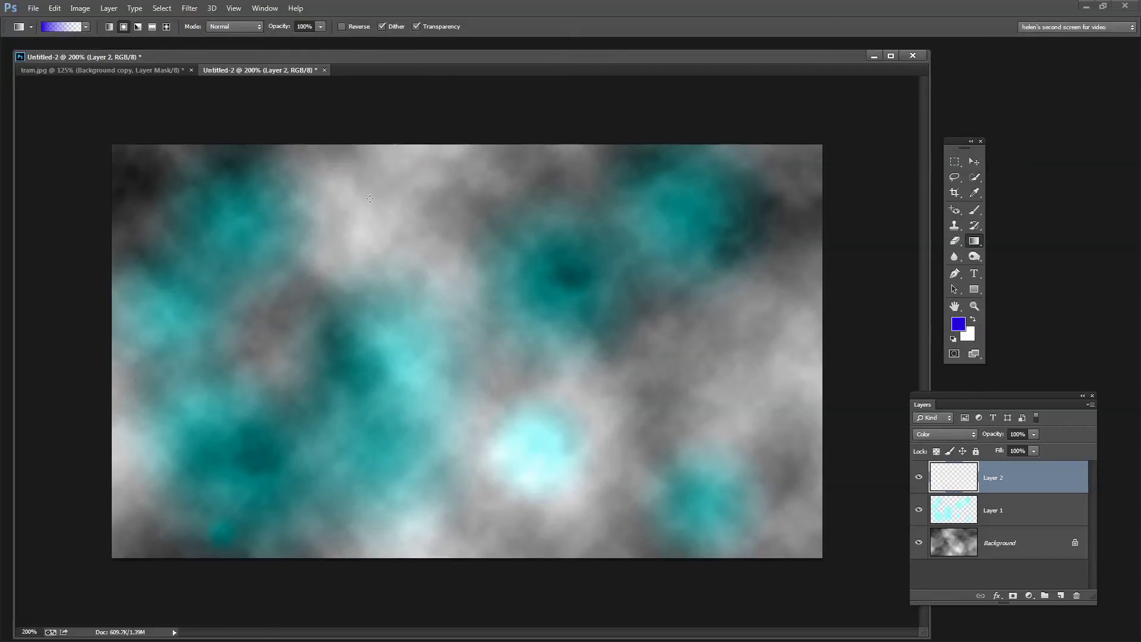
# - Draw blue radial gradients of varying size on Layer 2, filling the gaps between the cyan spots
pyautogui.moveTo(396, 216); pyautogui.dragTo(489, 290)
pyautogui.moveTo(476, 349); pyautogui.dragTo(591, 434)
pyautogui.moveTo(659, 376); pyautogui.dragTo(773, 437)
pyautogui.moveTo(776, 309); pyautogui.dragTo(813, 545)
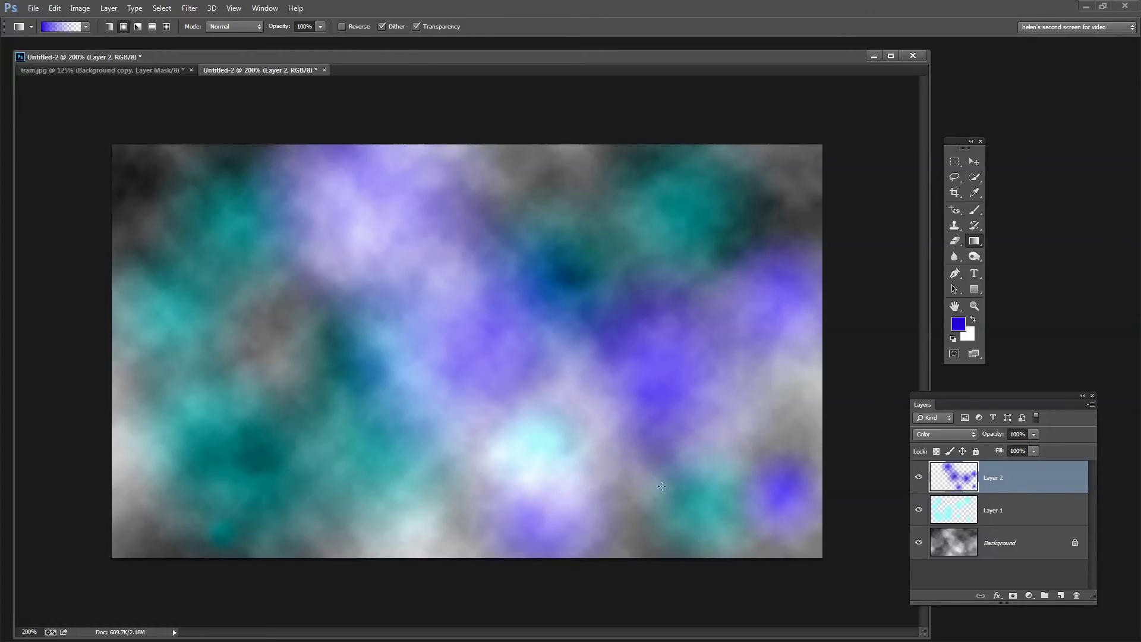
pyautogui.moveTo(415, 487); pyautogui.dragTo(419, 569)
pyautogui.moveTo(132, 435); pyautogui.dragTo(161, 387)
pyautogui.moveTo(167, 283); pyautogui.dragTo(122, 287)
pyautogui.moveTo(284, 329); pyautogui.dragTo(247, 389)
pyautogui.moveTo(550, 186); pyautogui.dragTo(610, 212)
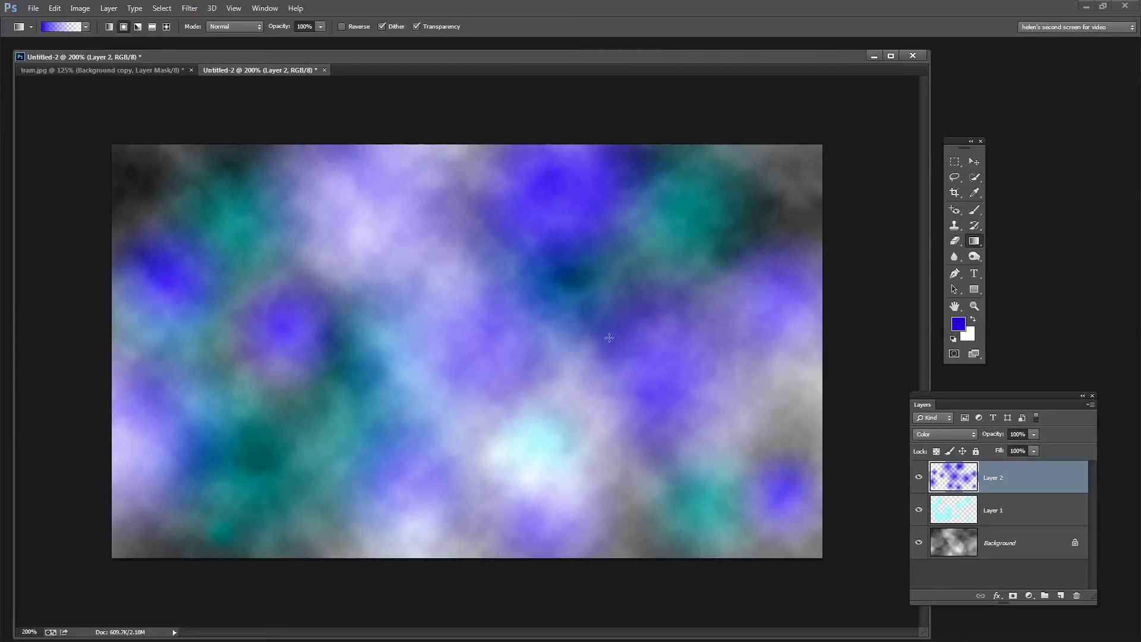
pyautogui.moveTo(326, 353); pyautogui.dragTo(386, 433)
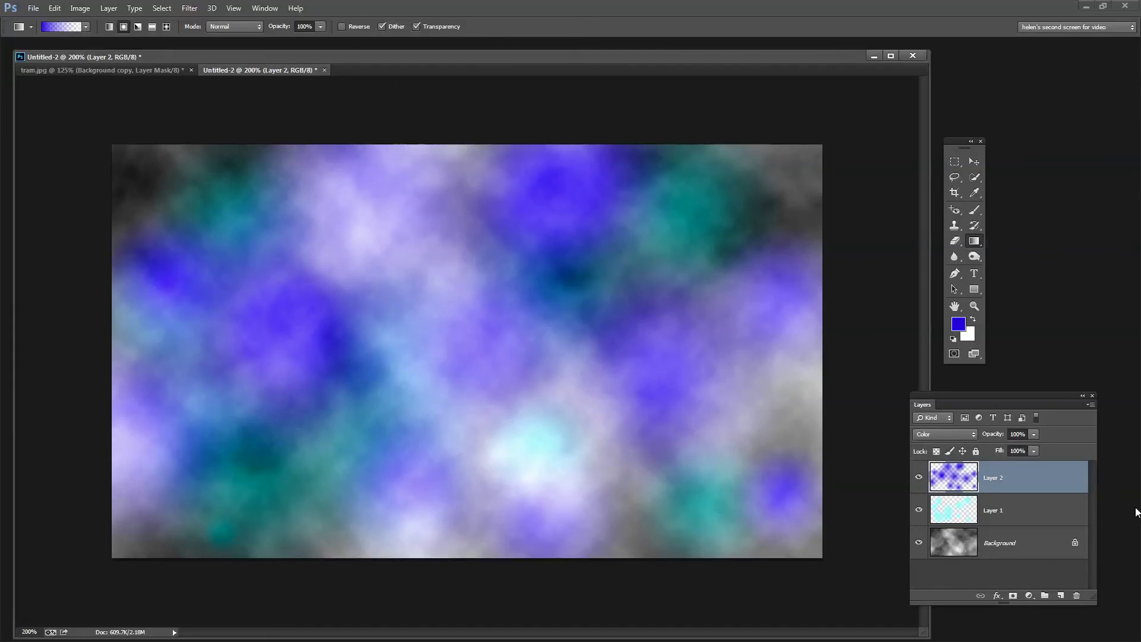
# - Try several foreground-to-background radial gradients on a new layer above Layer 2, and delete that layer
pyautogui.click(1061, 595)
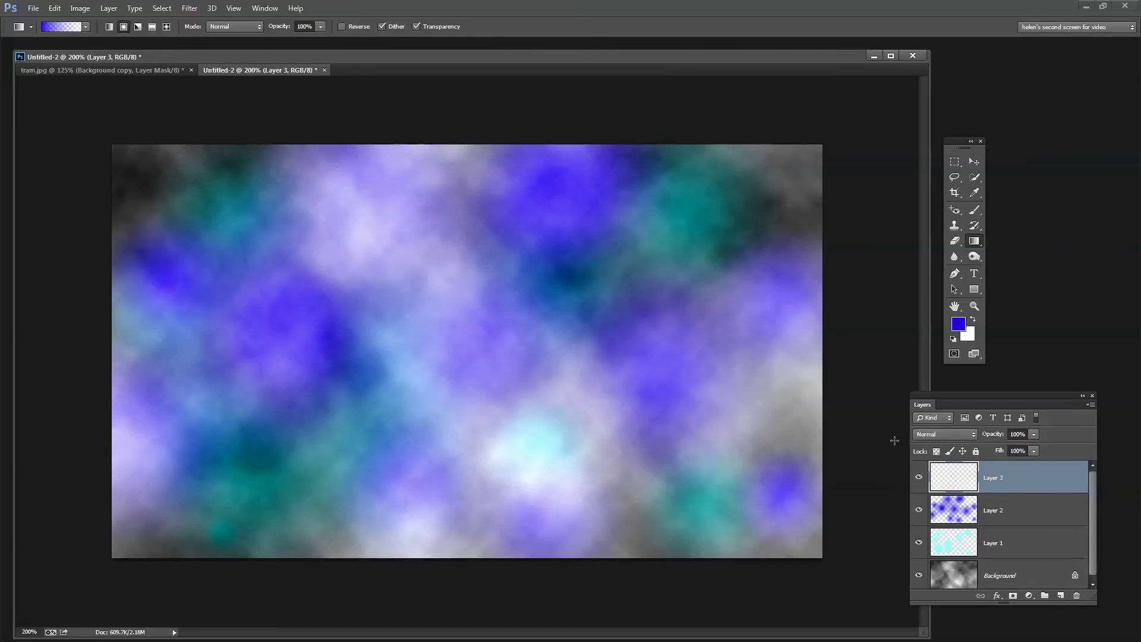
pyautogui.click(86, 27)
pyautogui.click(25, 50)
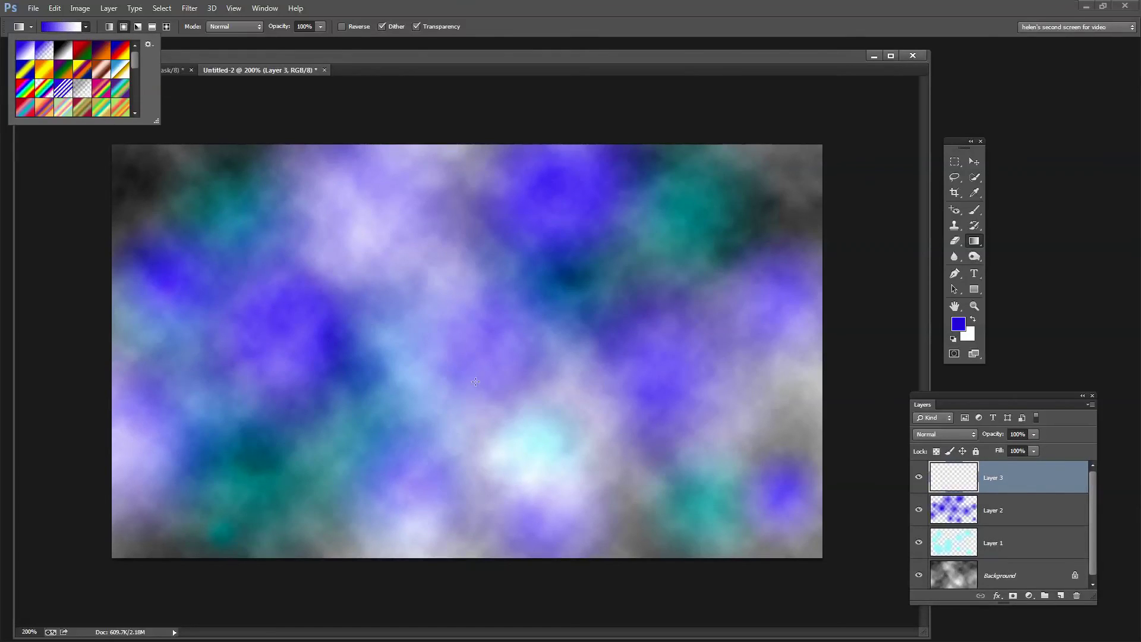
pyautogui.click(485, 335)
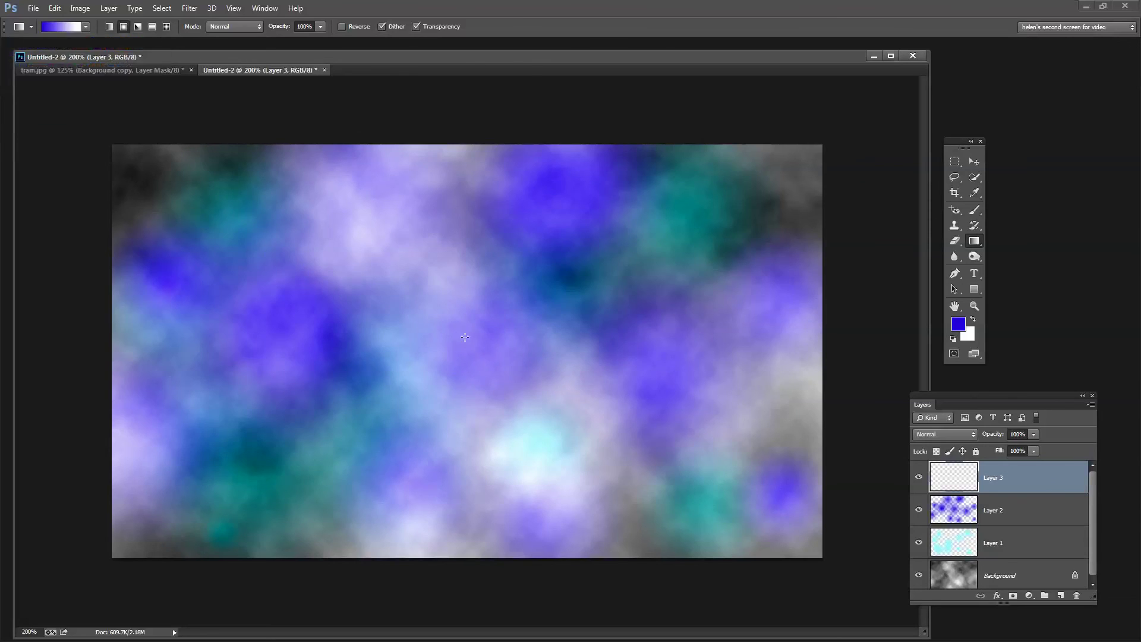
pyautogui.moveTo(457, 333); pyautogui.dragTo(630, 417)
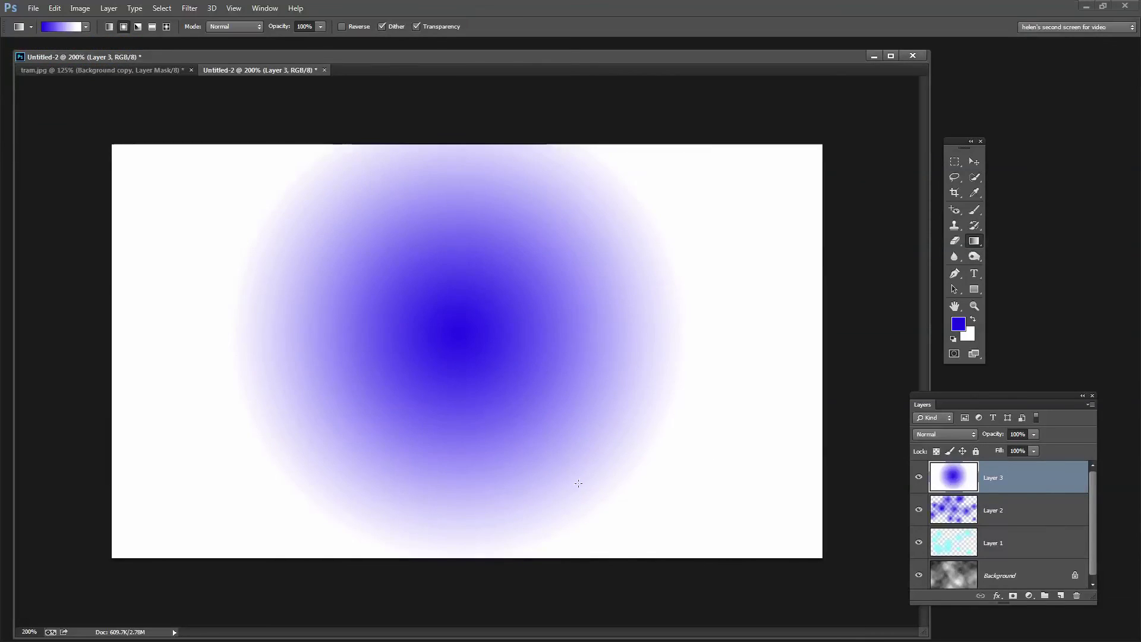
pyautogui.moveTo(710, 303); pyautogui.dragTo(787, 532)
pyautogui.moveTo(220, 327); pyautogui.dragTo(466, 390)
pyautogui.moveTo(484, 293); pyautogui.dragTo(612, 377)
pyautogui.moveTo(353, 484); pyautogui.dragTo(614, 375)
pyautogui.moveTo(600, 237); pyautogui.dragTo(850, 402)
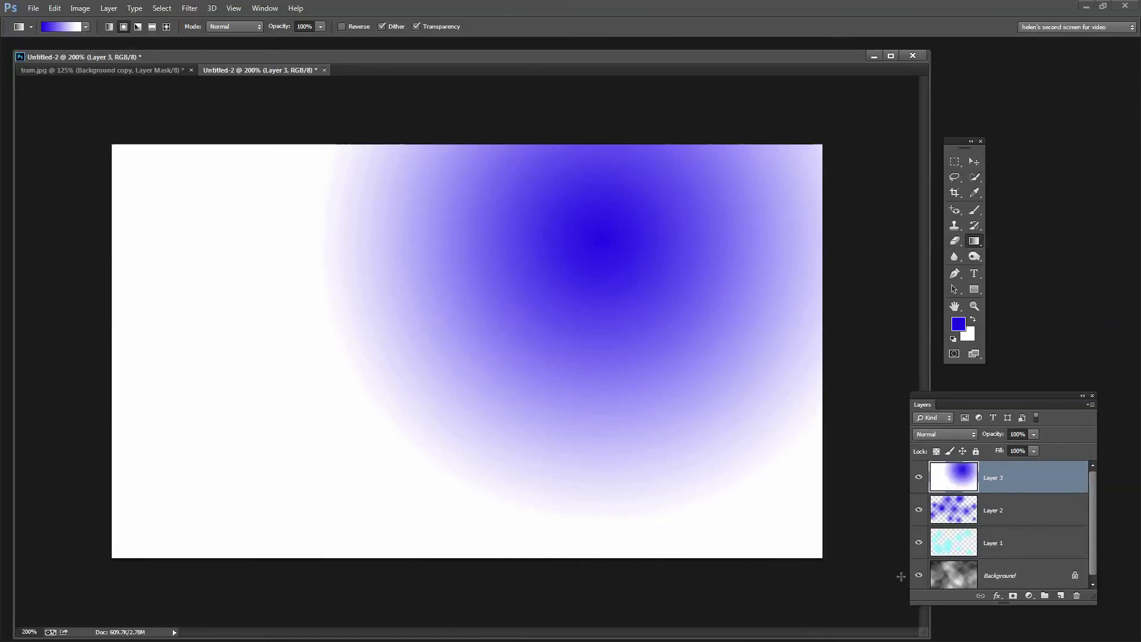
pyautogui.moveTo(1003, 482); pyautogui.dragTo(1076, 596)
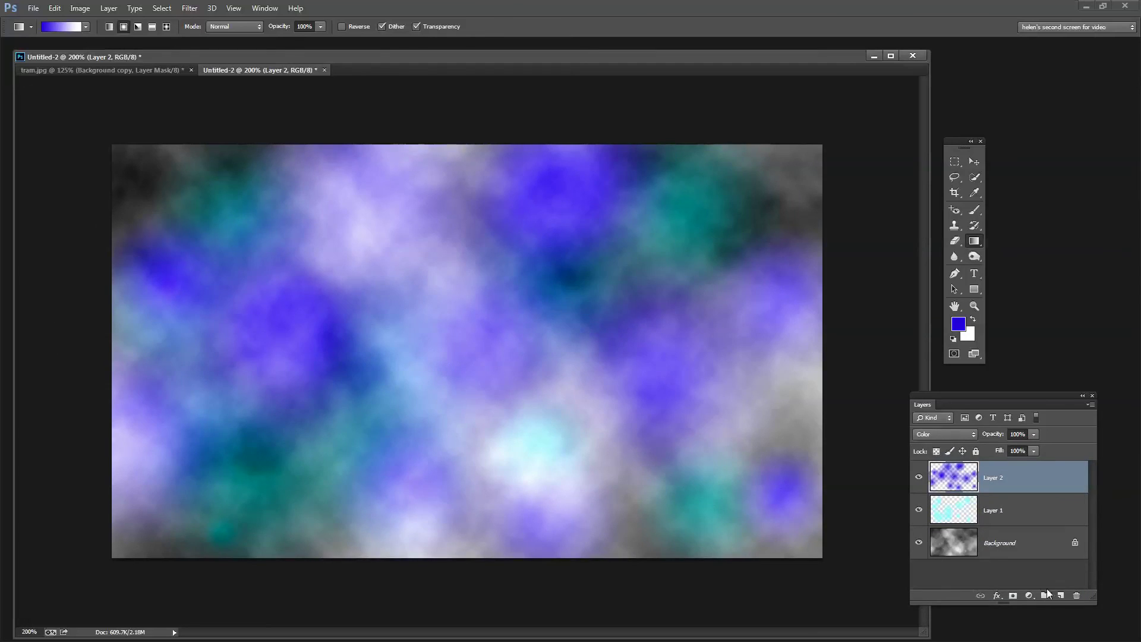
# - Add a new layer above Layer 2 in Color blend mode and switch the gradient back to foreground-to-transparent
pyautogui.click(1060, 595)
pyautogui.click(938, 435)
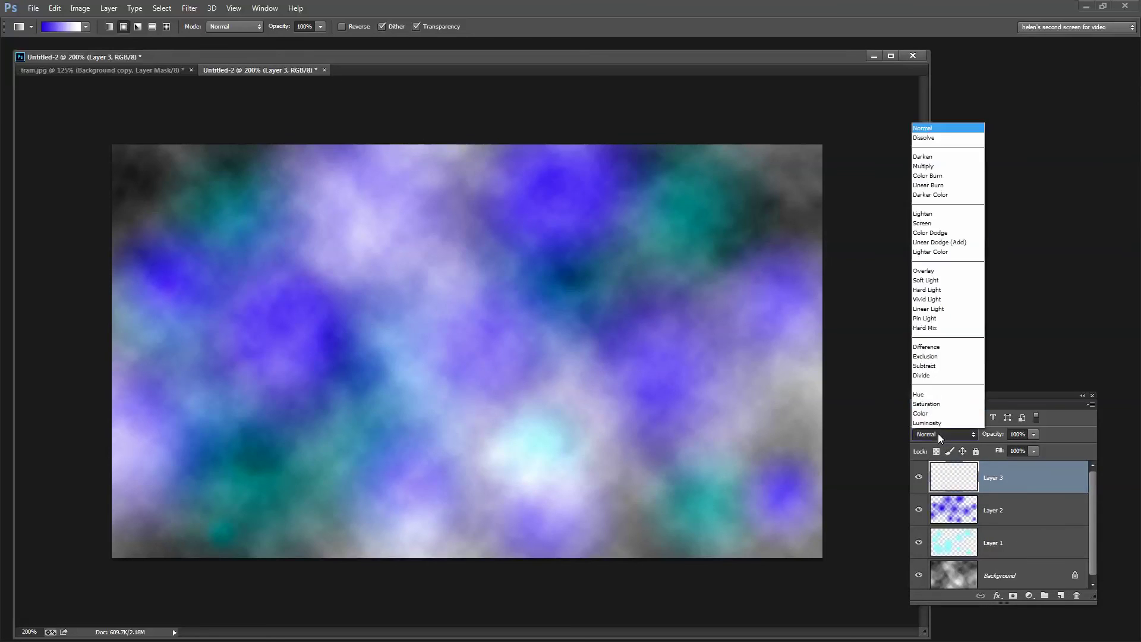
pyautogui.click(921, 413)
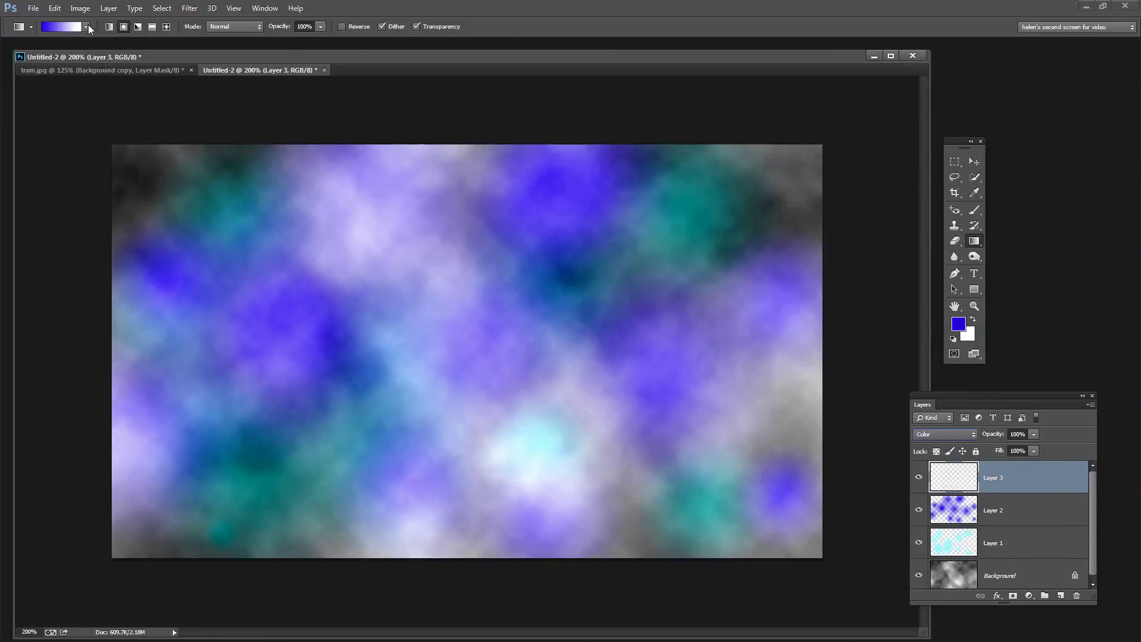
pyautogui.click(87, 26)
pyautogui.click(44, 50)
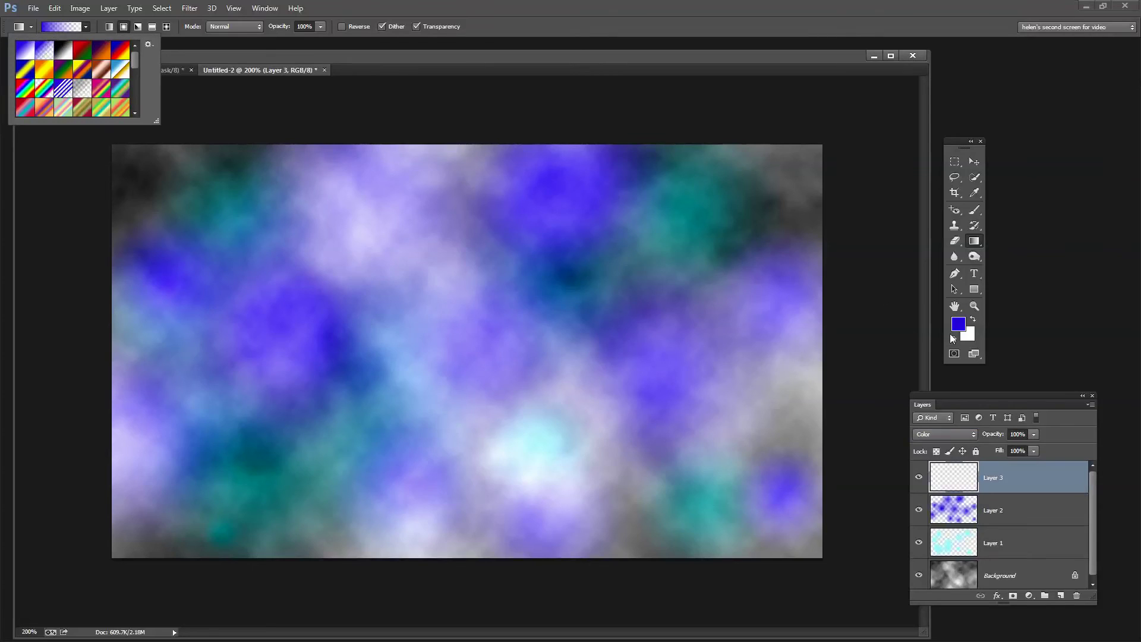
# - Set the foreground colour to bright magenta pink
pyautogui.click(957, 325)
pyautogui.moveTo(582, 257); pyautogui.dragTo(521, 174)
pyautogui.click(690, 163)
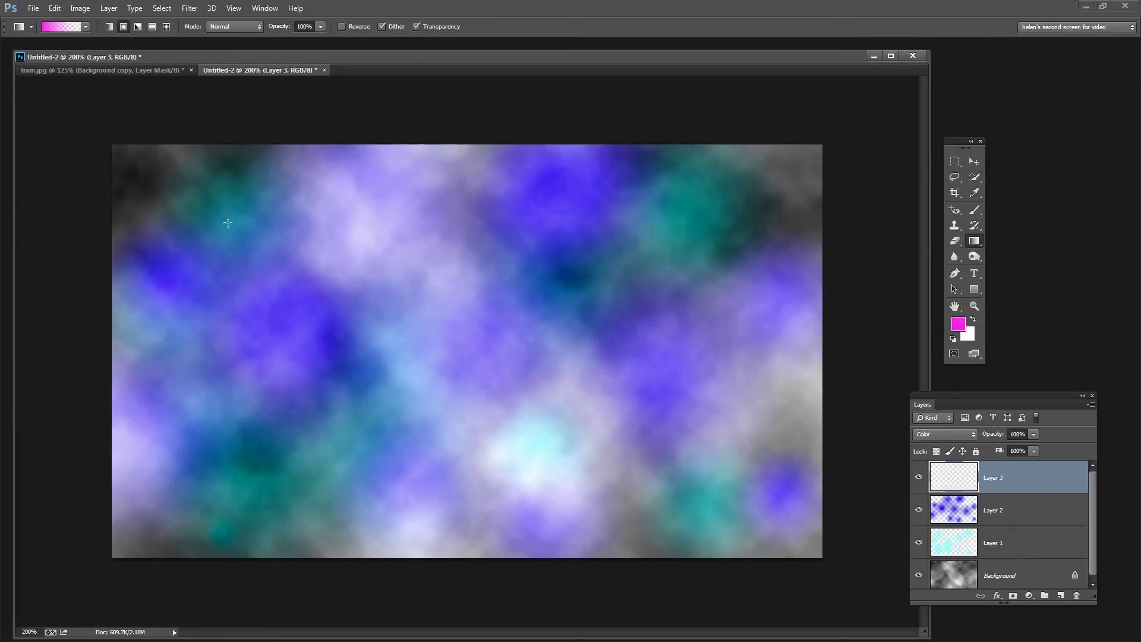
# - Draw large and small magenta radial gradients on Layer 3, scattered among the blue and cyan spots
pyautogui.moveTo(187, 169); pyautogui.dragTo(230, 219)
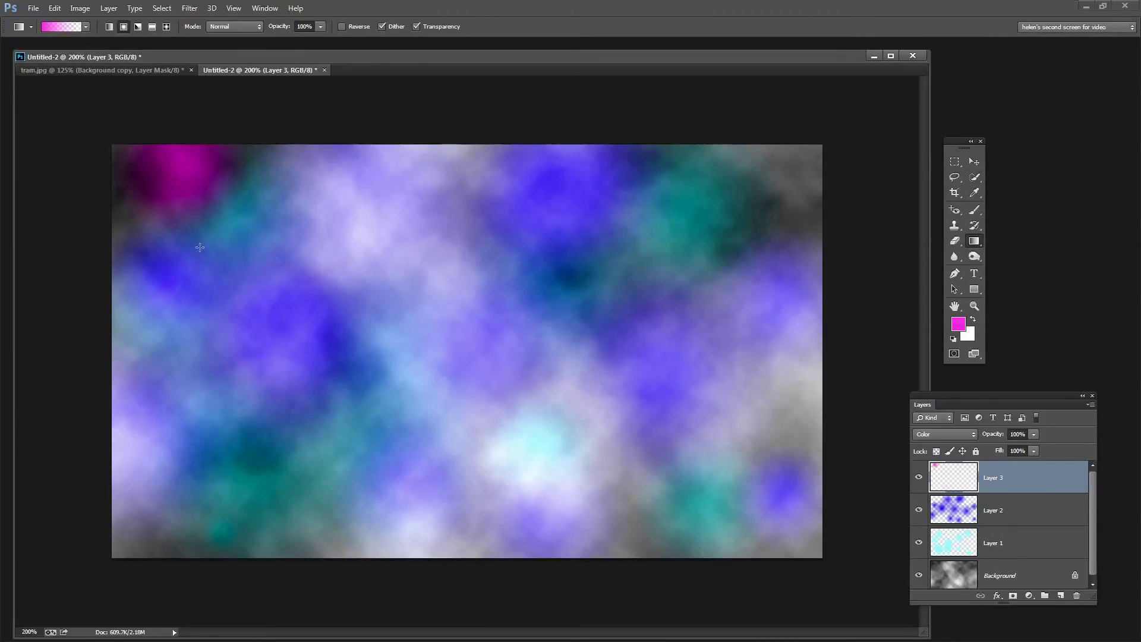
pyautogui.moveTo(291, 452); pyautogui.dragTo(336, 505)
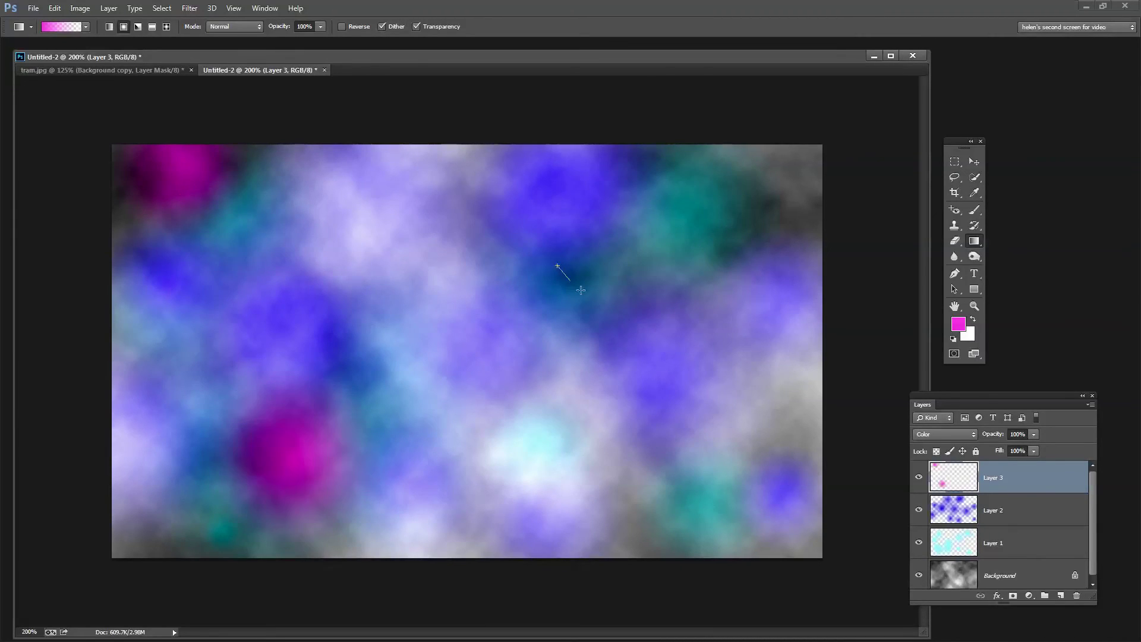
pyautogui.moveTo(563, 273); pyautogui.dragTo(601, 315)
pyautogui.moveTo(743, 219); pyautogui.dragTo(850, 253)
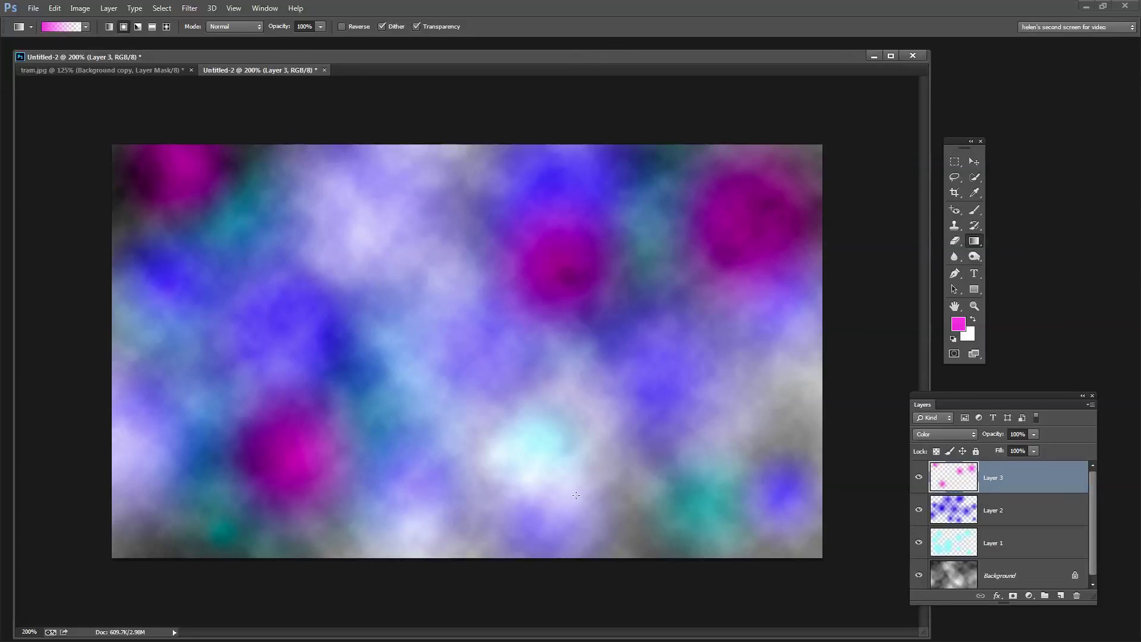
pyautogui.moveTo(628, 530); pyautogui.dragTo(705, 599)
pyautogui.moveTo(779, 537); pyautogui.dragTo(842, 571)
pyautogui.moveTo(753, 389); pyautogui.dragTo(832, 428)
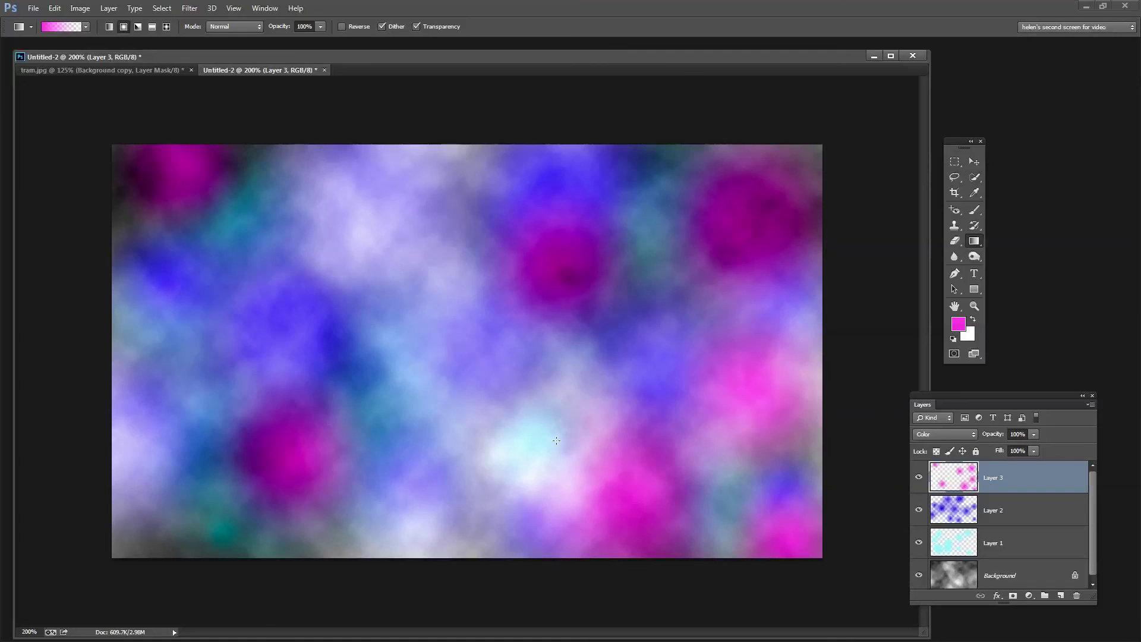
pyautogui.moveTo(280, 538); pyautogui.dragTo(360, 593)
pyautogui.moveTo(358, 280); pyautogui.dragTo(387, 284)
pyautogui.moveTo(458, 337); pyautogui.dragTo(431, 397)
pyautogui.moveTo(450, 441); pyautogui.dragTo(459, 460)
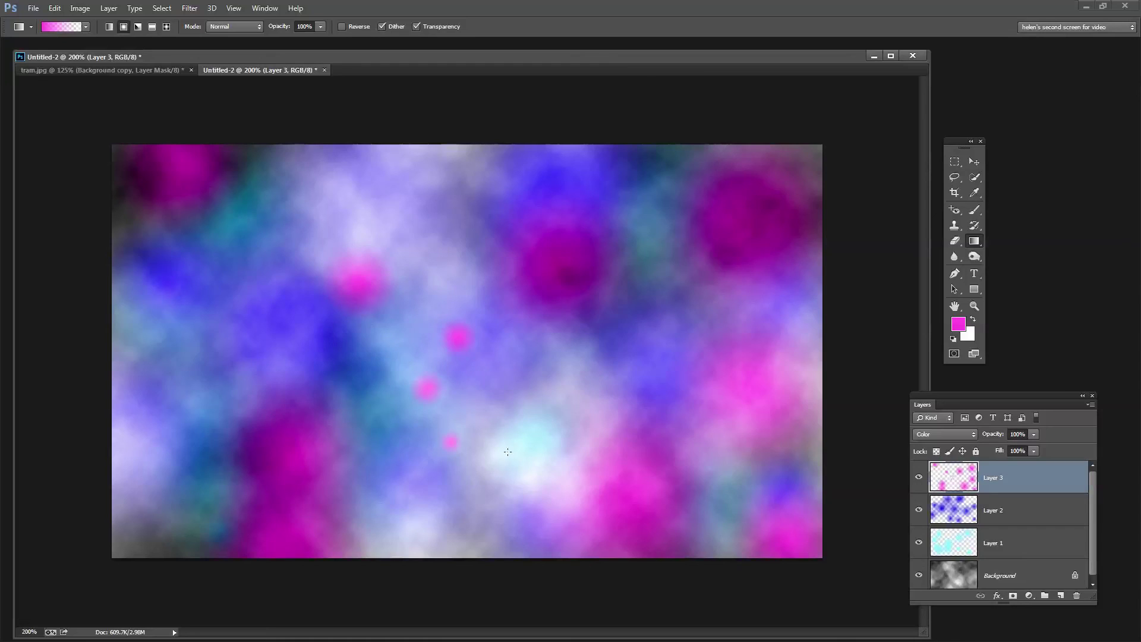